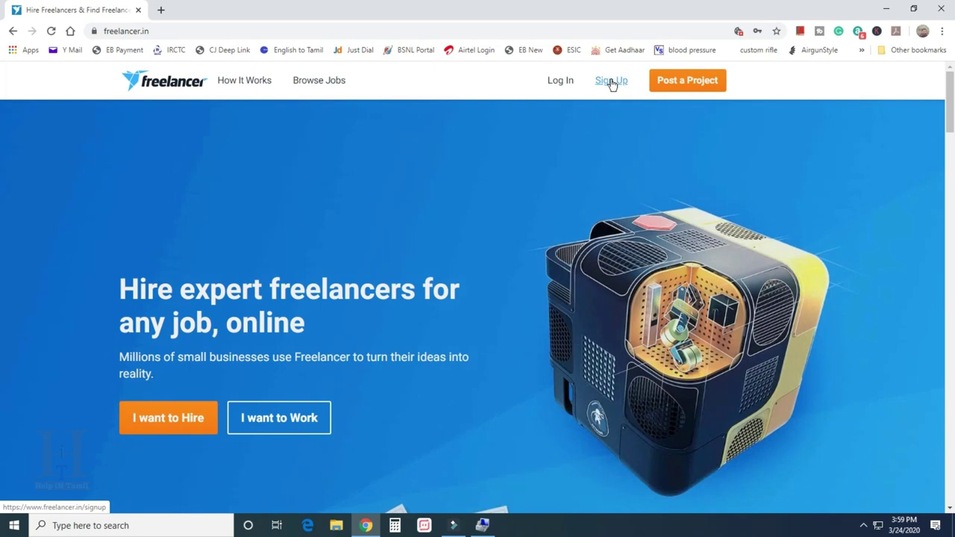
Register a new Freelancer.in account with an email address and password
left_click(610, 82)
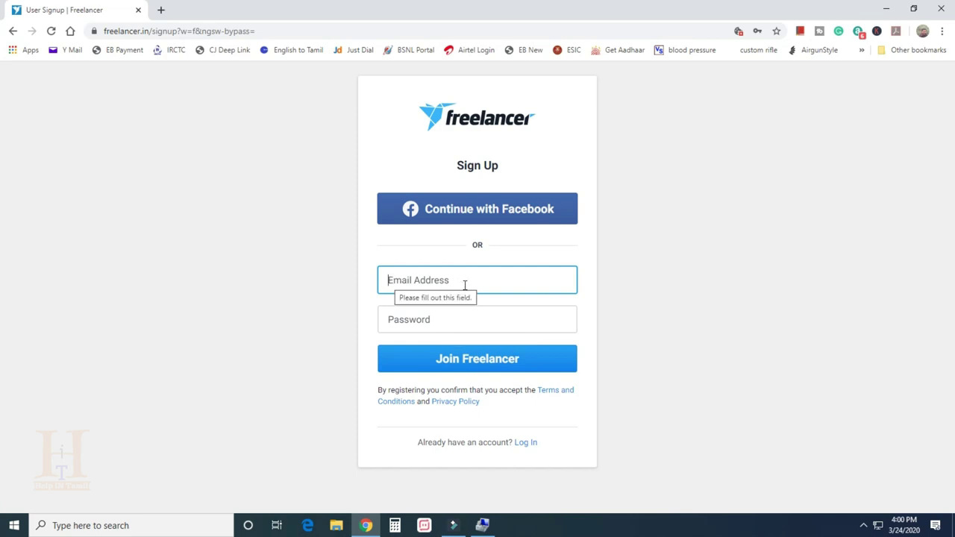
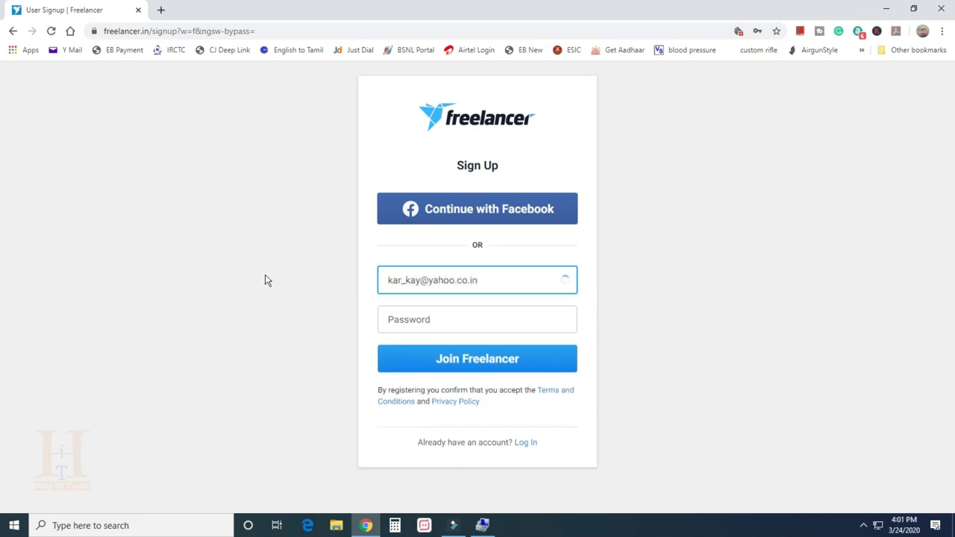
key("Tab")
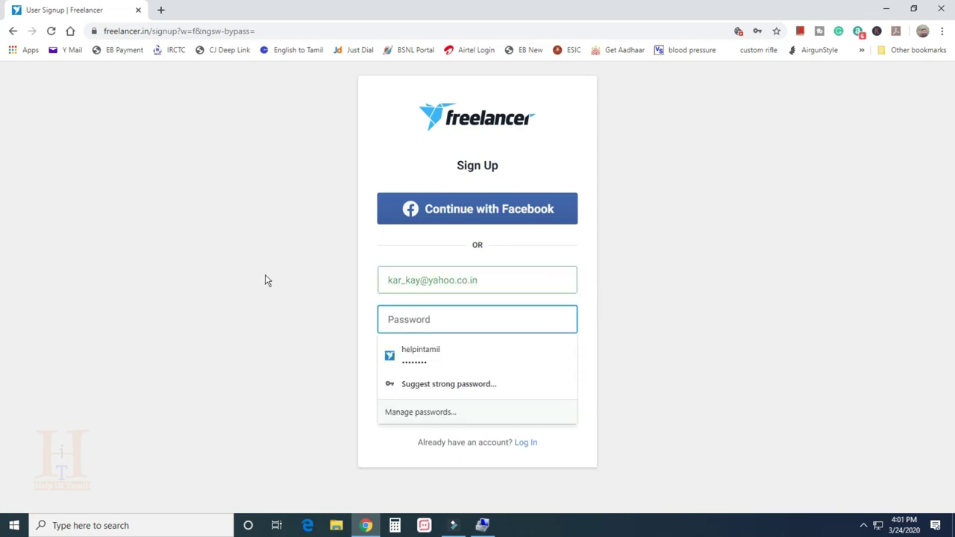
type("********")
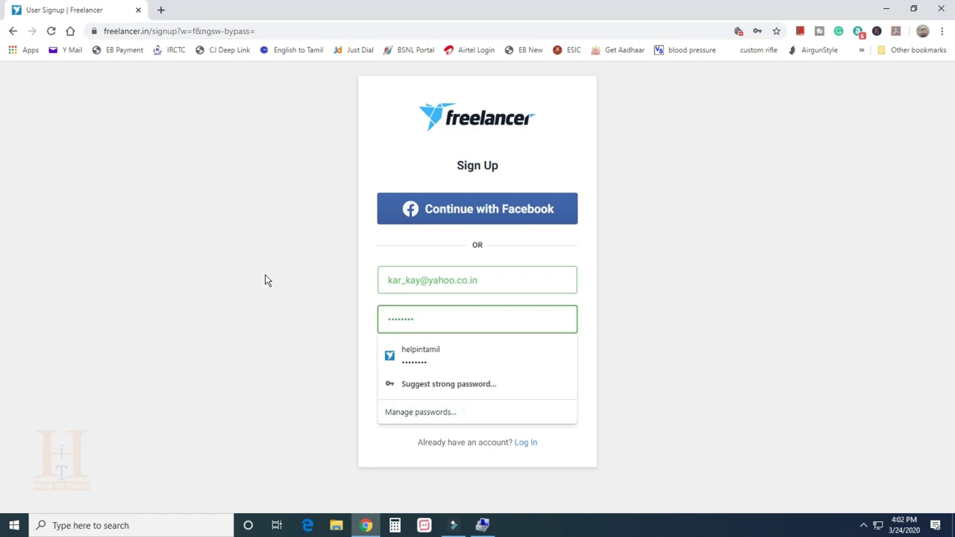
left_click(265, 280)
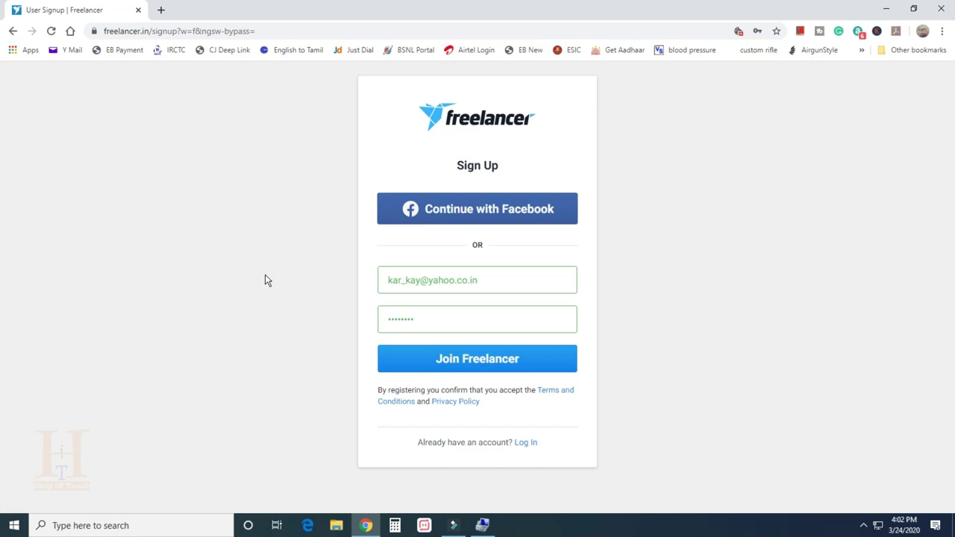
left_click(478, 358)
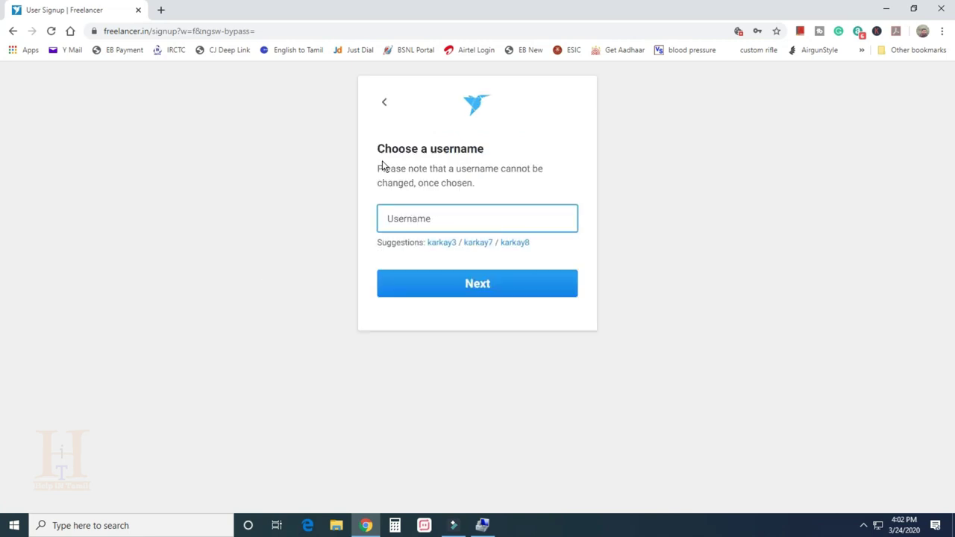
Set a username and choose the 'I want to work' account type
left_click(396, 218)
type("He")
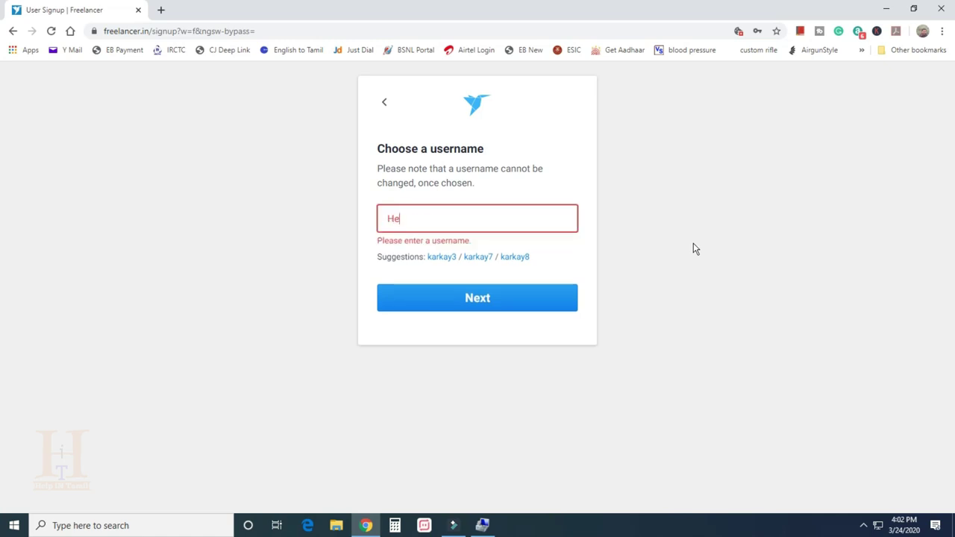
type("lpinTamil1")
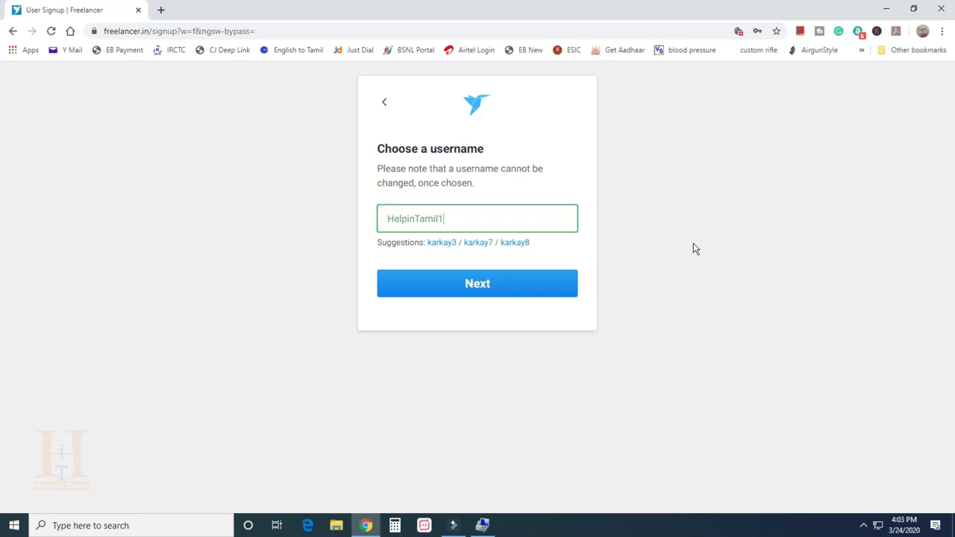
left_click(486, 288)
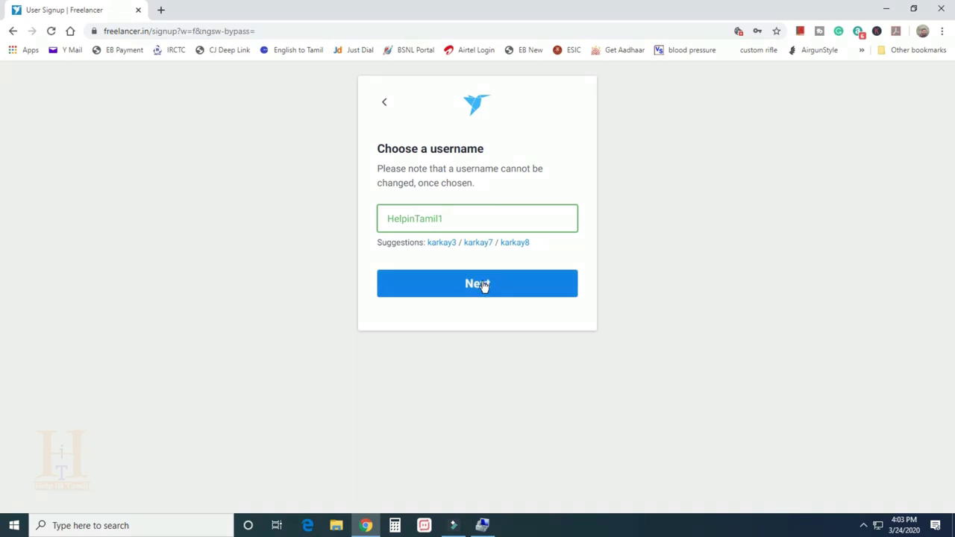
left_click(484, 285)
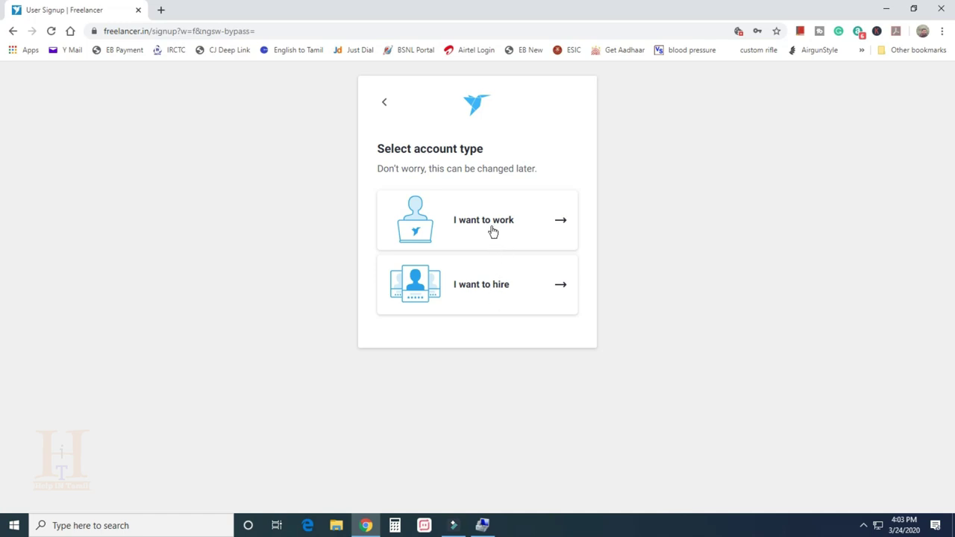
left_click(562, 222)
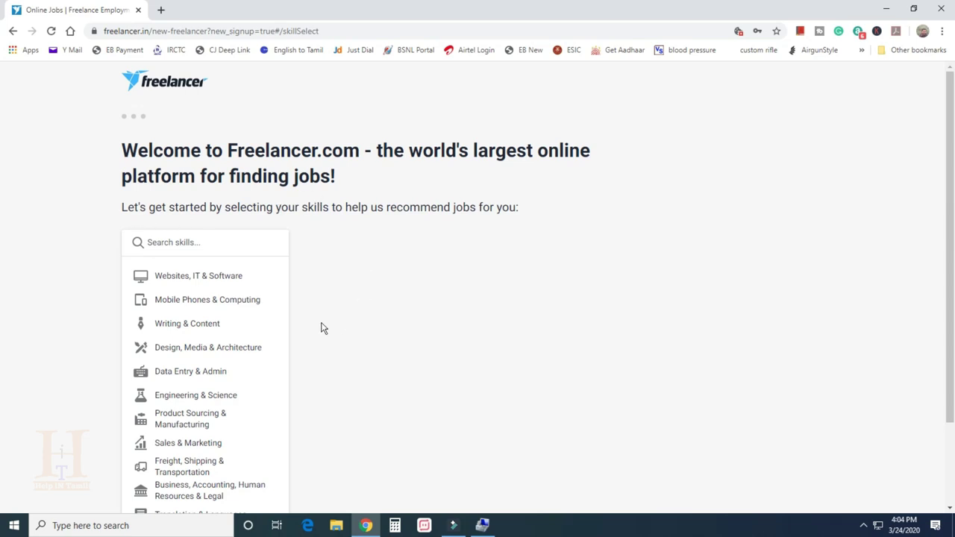
Search the skills list for 'photo'
scroll(353, 385, "down", 2)
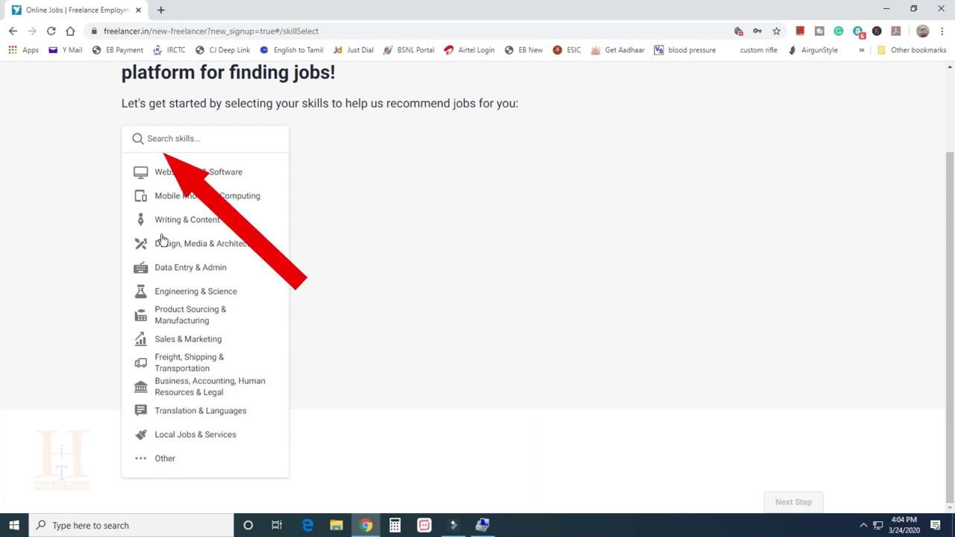
left_click(167, 138)
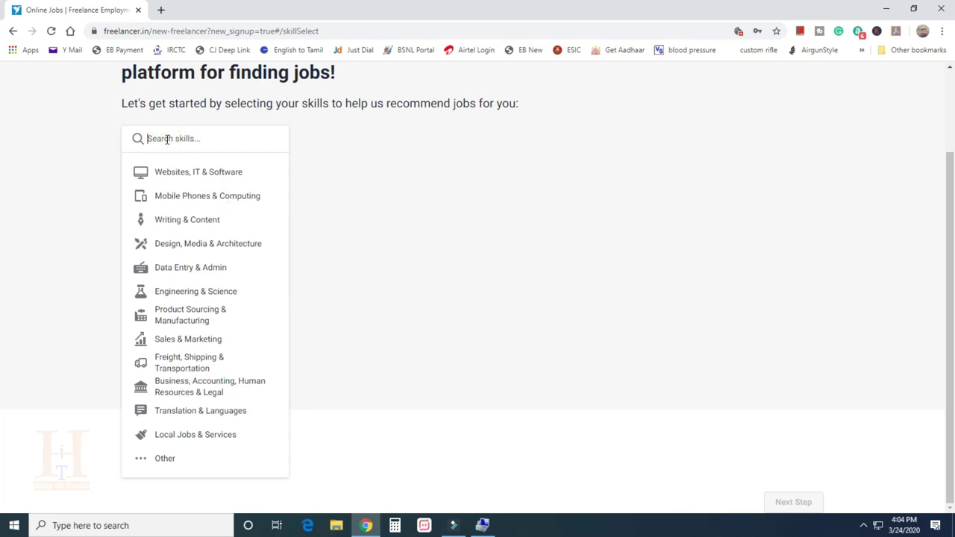
type("photo")
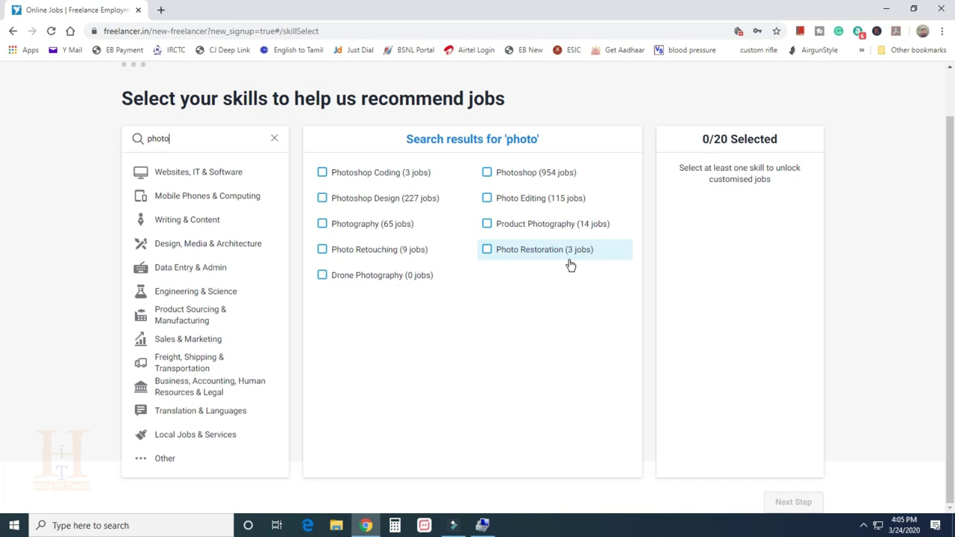
Select Photoshop Design, Photography, Photo Retouching, Photoshop and Photo Editing as skills
left_click(322, 199)
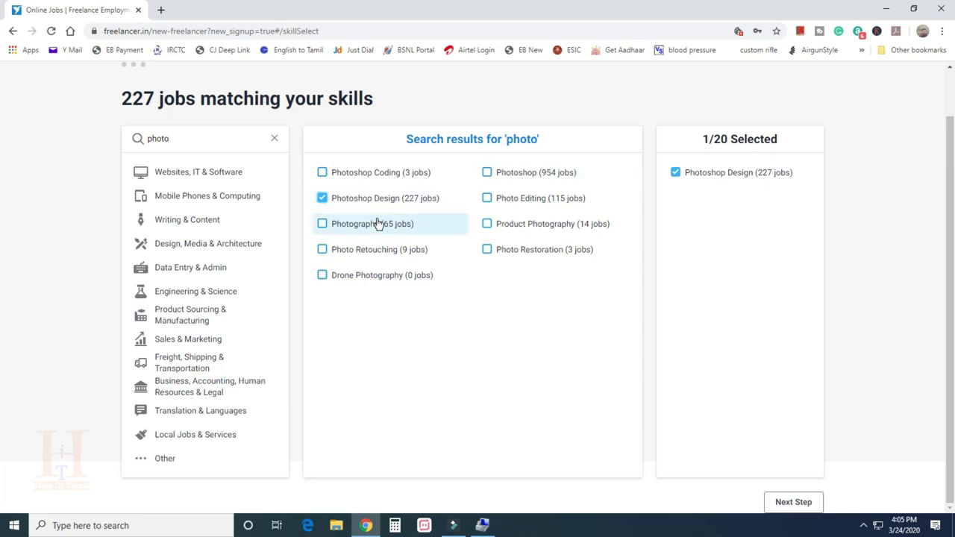
left_click(322, 224)
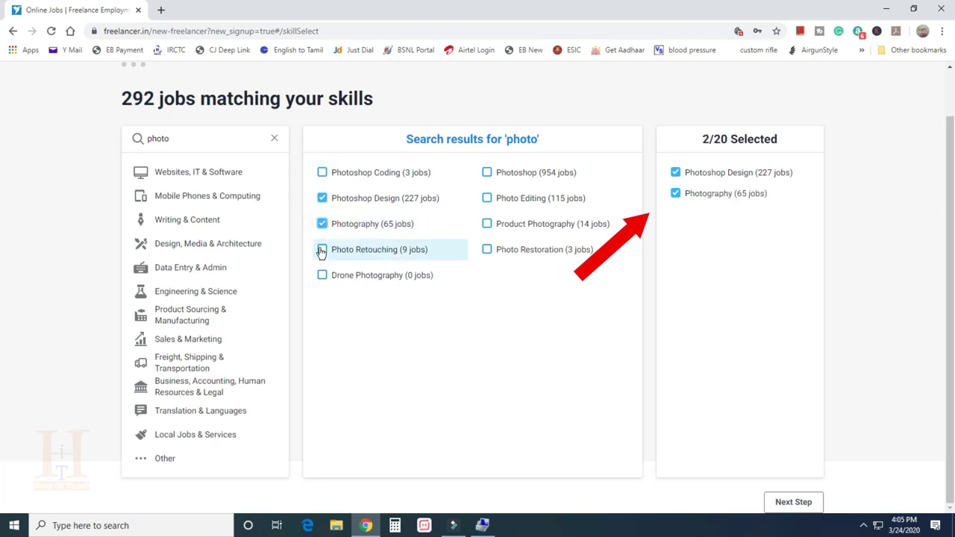
left_click(323, 253)
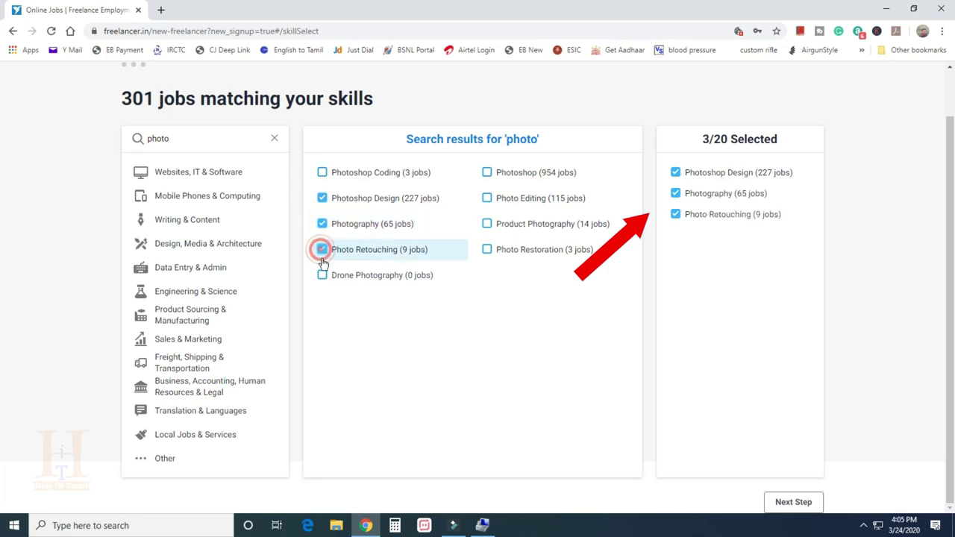
left_click(487, 174)
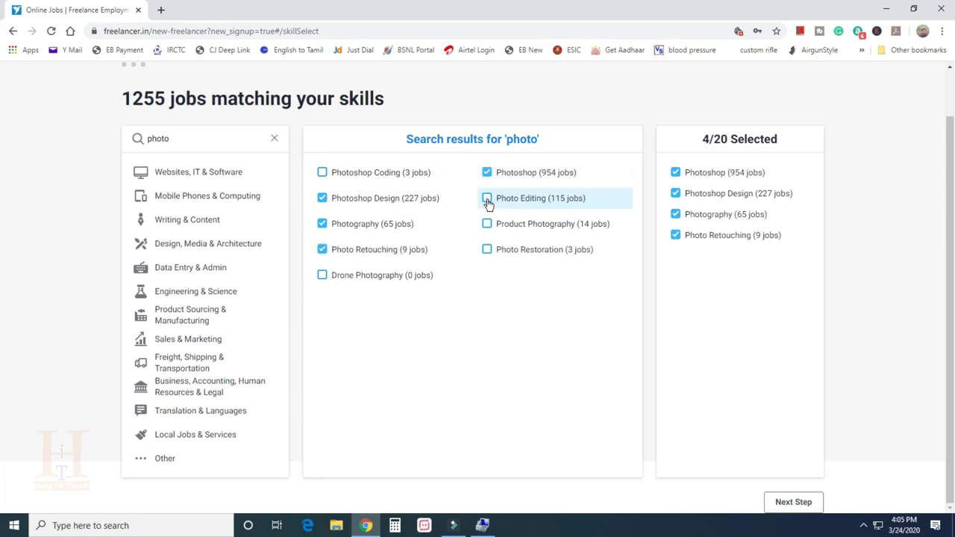
left_click(488, 203)
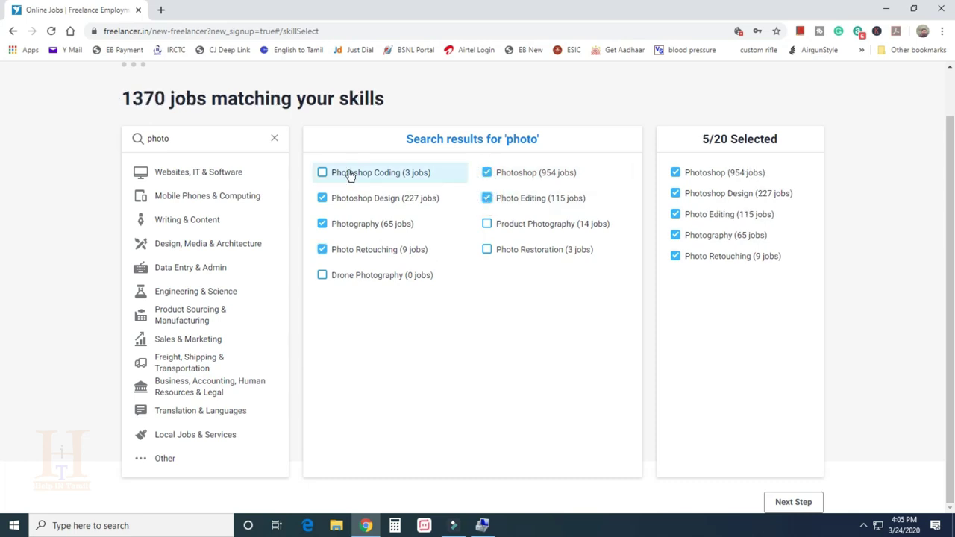
left_click(179, 200)
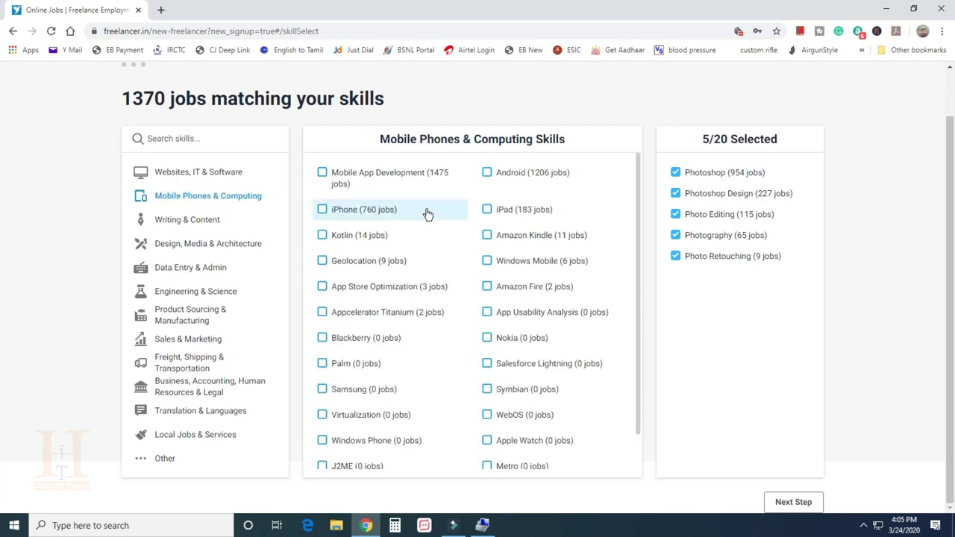
Add Mobile App Development, Article Writing and Copywriting skills, browsing other categories
left_click(322, 173)
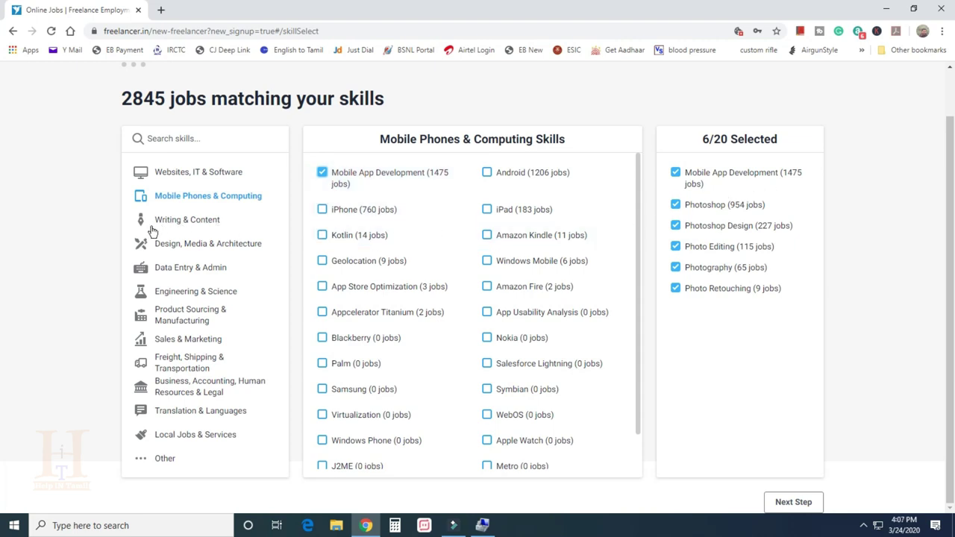
left_click(183, 221)
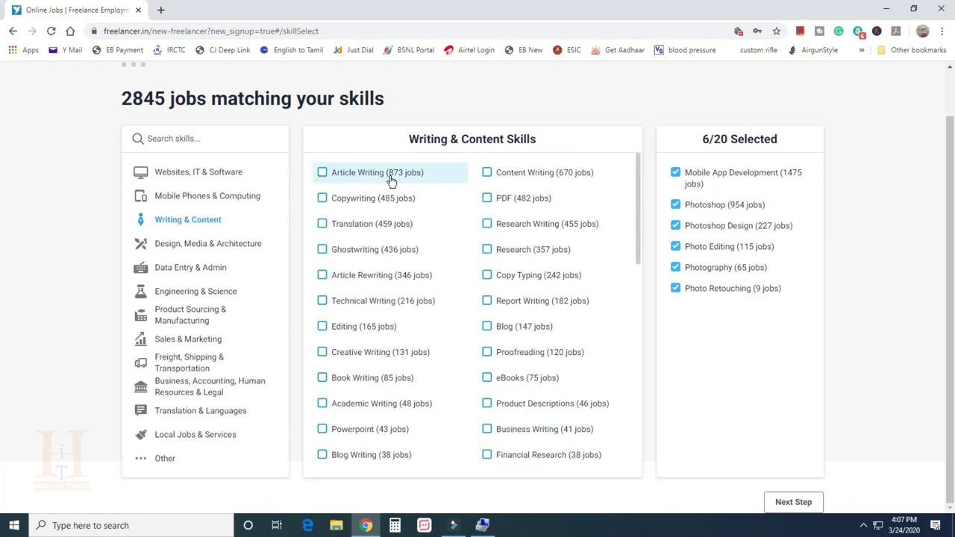
left_click(326, 182)
left_click(376, 208)
scroll(407, 310, "down", 1)
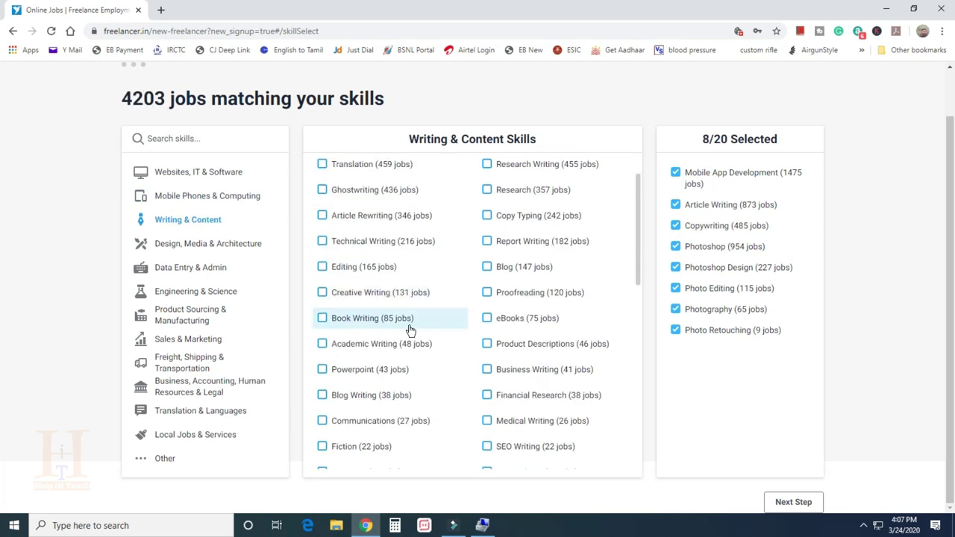
scroll(395, 406, "down", 4)
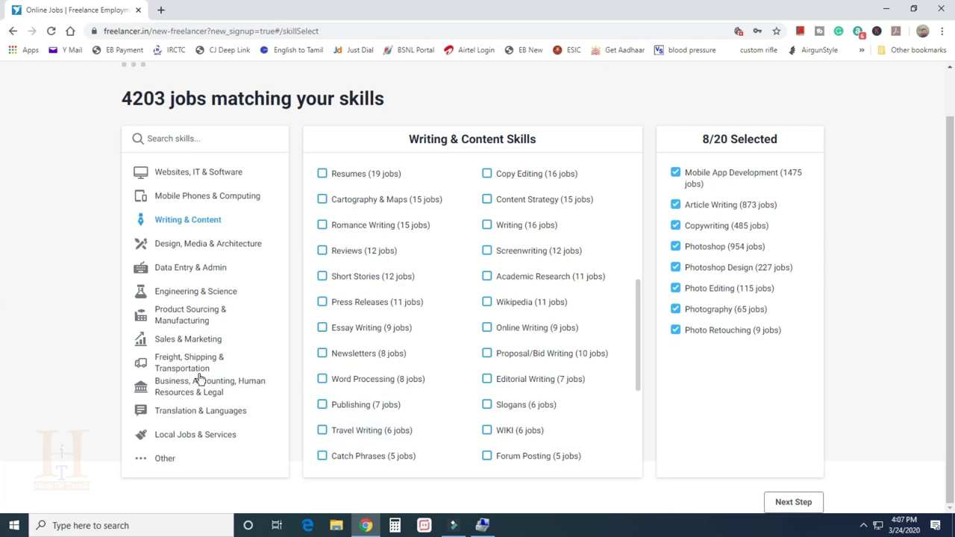
left_click(178, 272)
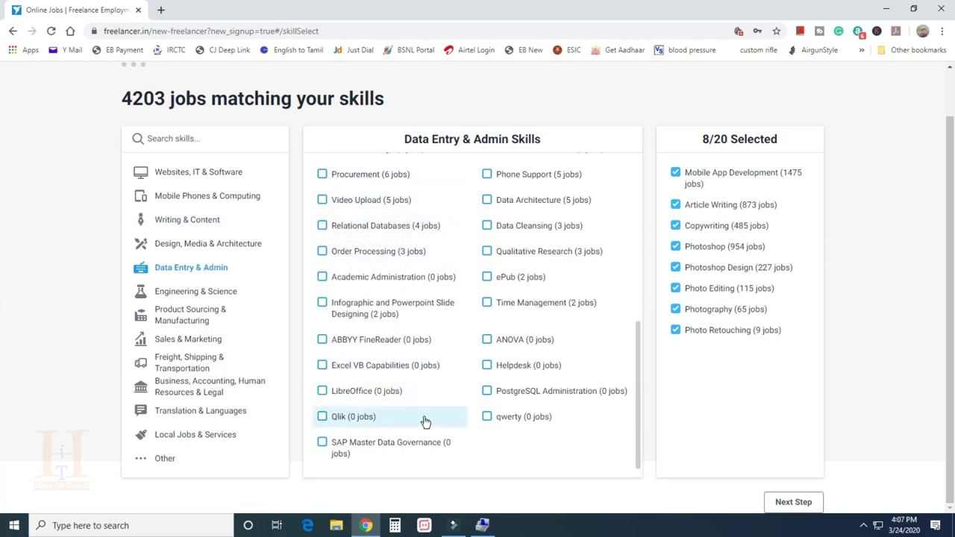
left_click(200, 412)
scroll(395, 320, "down", 3)
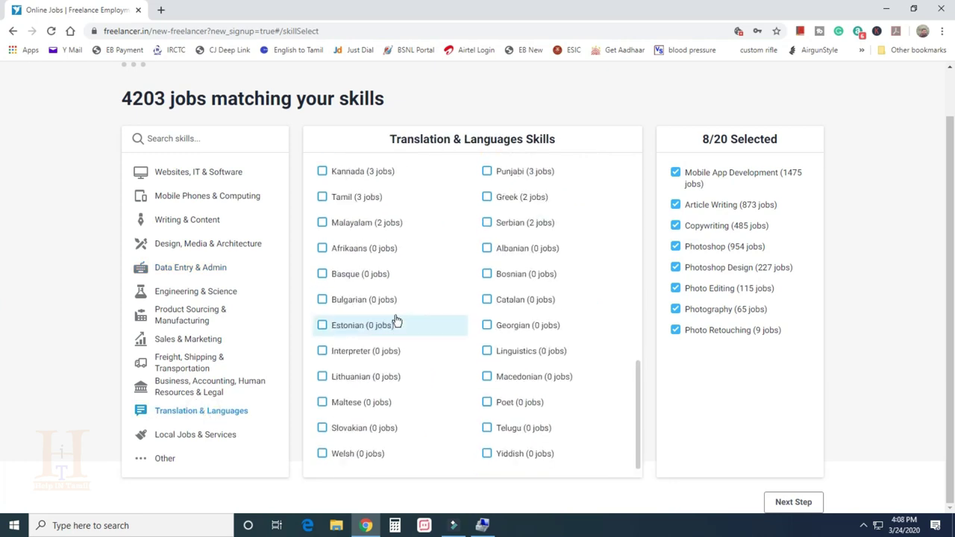
scroll(522, 418, "up", 8)
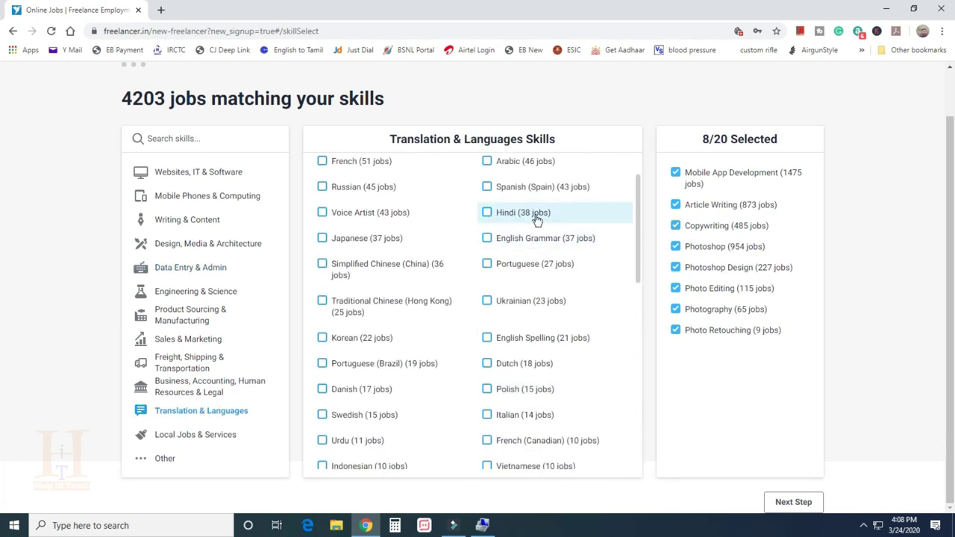
scroll(537, 221, "up", 1)
scroll(537, 221, "down", 10)
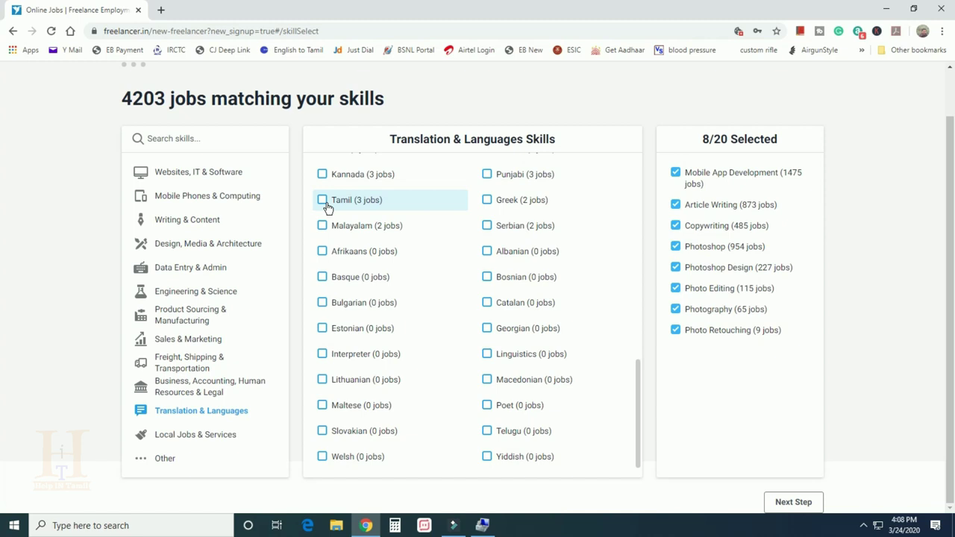
scroll(398, 292, "up", 10)
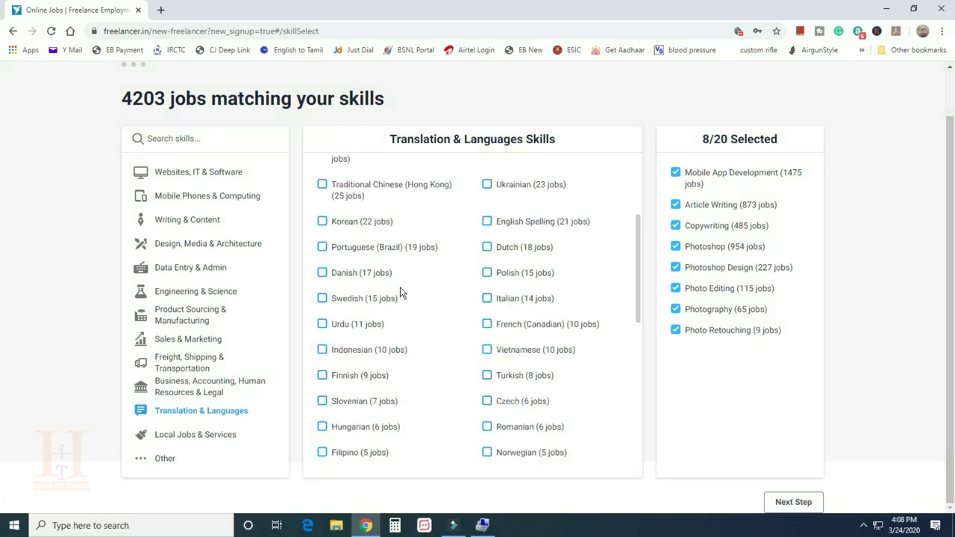
Add HTML, WordPress, Javascript, SEO, Linux and C++ Programming from Websites, IT & Software
left_click(195, 172)
left_click(322, 198)
left_click(486, 173)
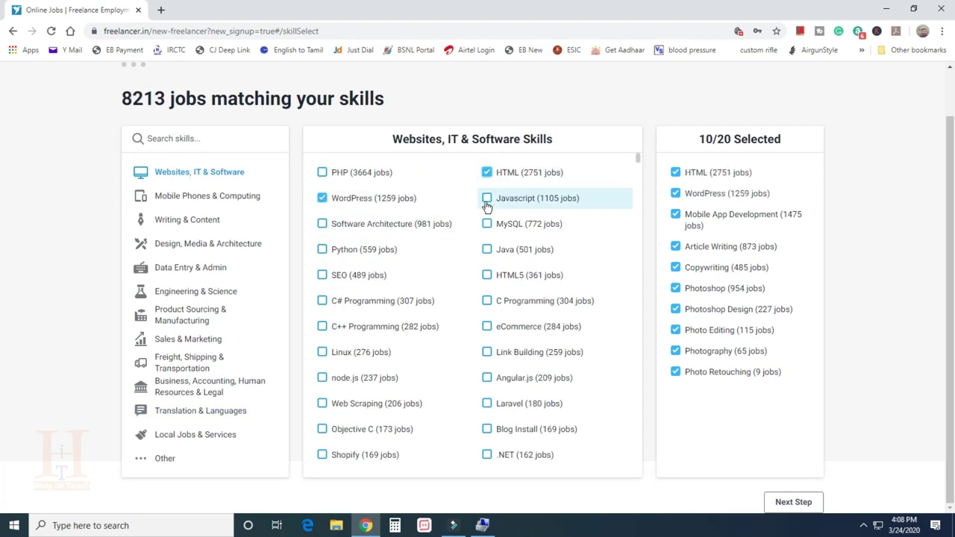
left_click(487, 197)
left_click(322, 274)
left_click(322, 352)
left_click(323, 327)
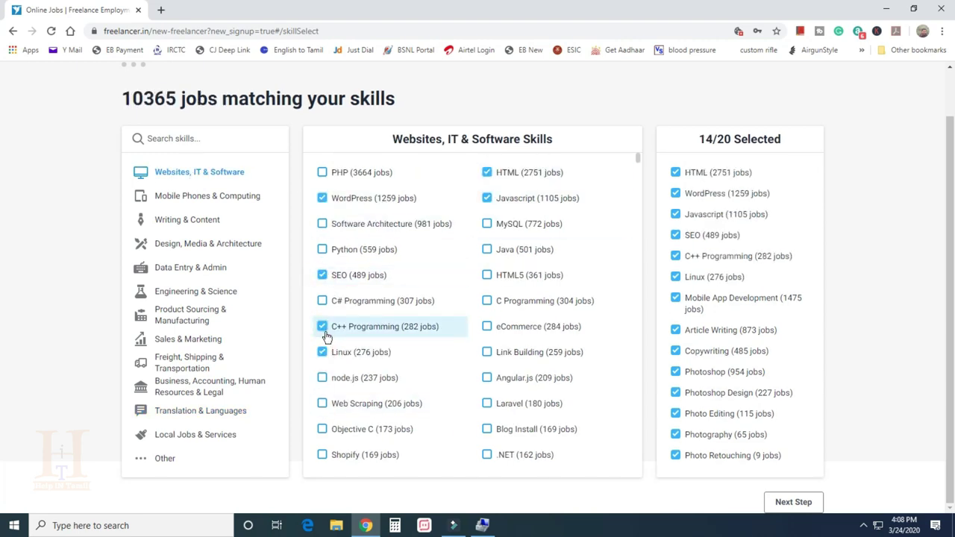
Add Android and Amazon Kindle skills and proceed to the profile form
left_click(192, 195)
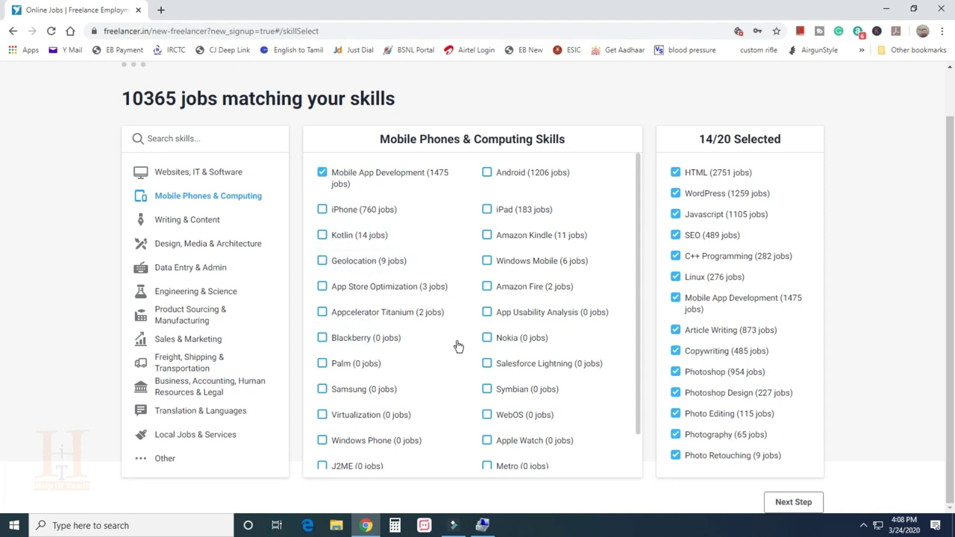
left_click(485, 173)
scroll(473, 396, "down", 1)
scroll(499, 239, "up", 1)
left_click(507, 236)
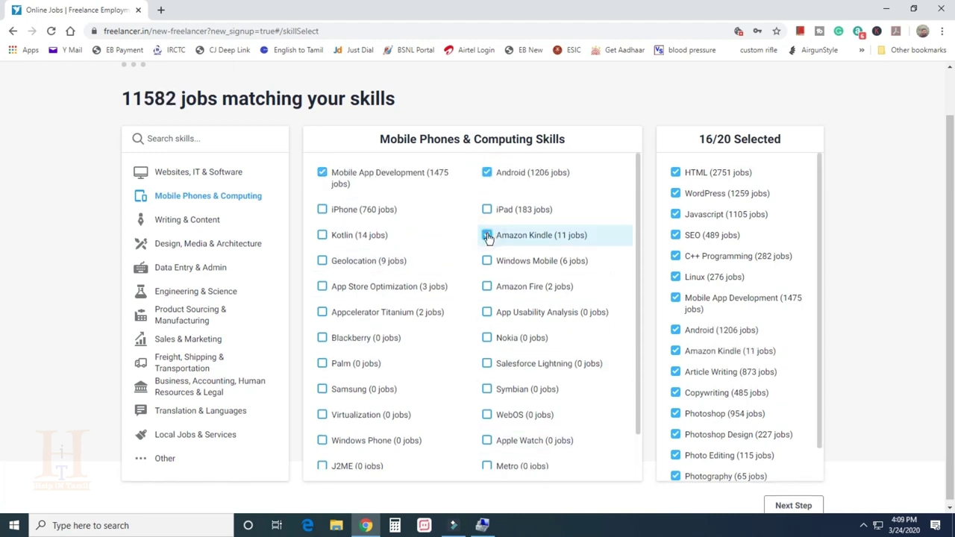
scroll(575, 444, "down", 1)
scroll(857, 418, "down", 1)
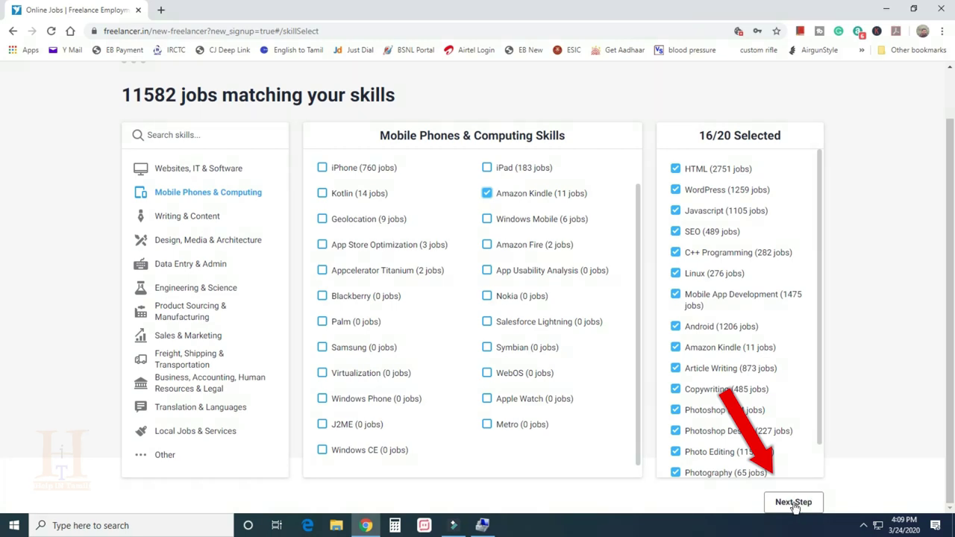
left_click(793, 504)
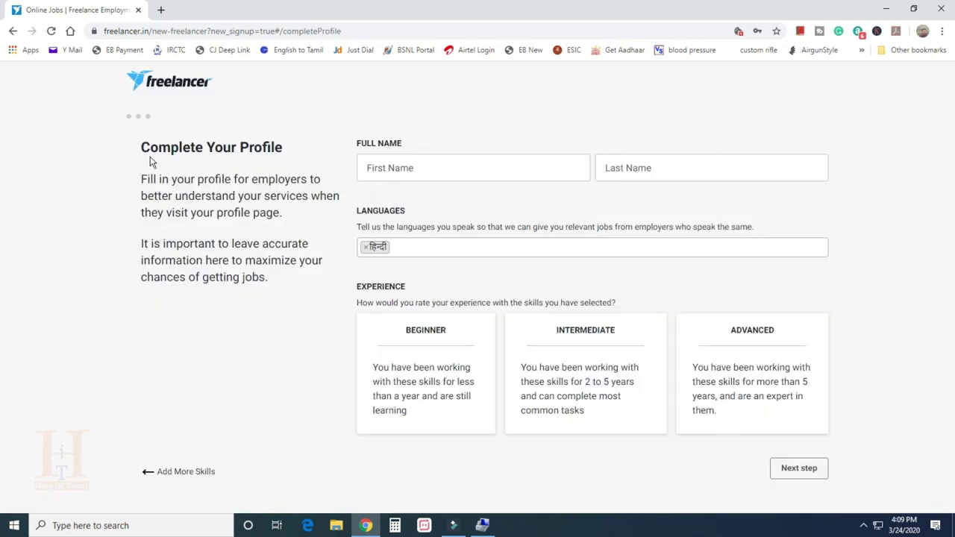
Fill in the first name and begin adding another spoken language
left_click(391, 172)
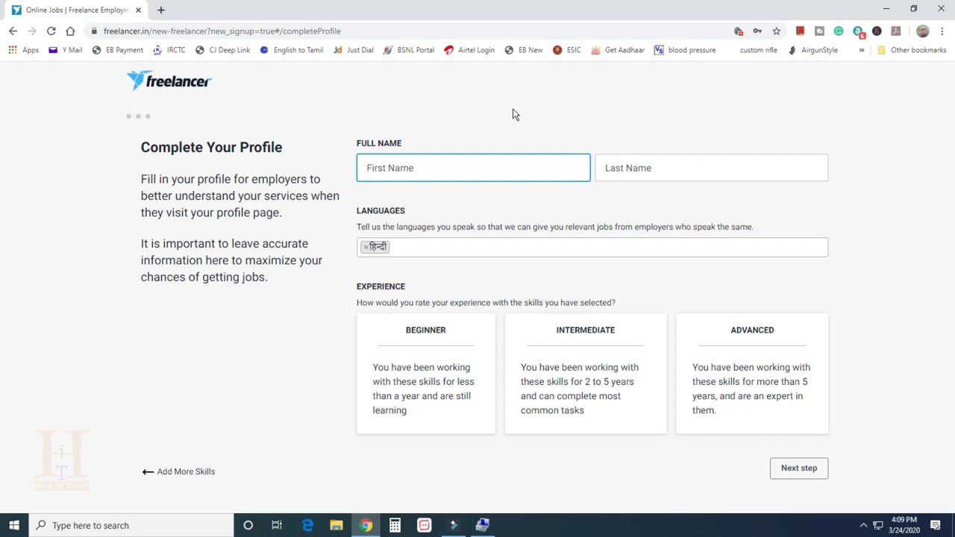
type("Karthik")
left_click(412, 248)
Add English as a spoken language and set the experience level to Intermediate
type("english")
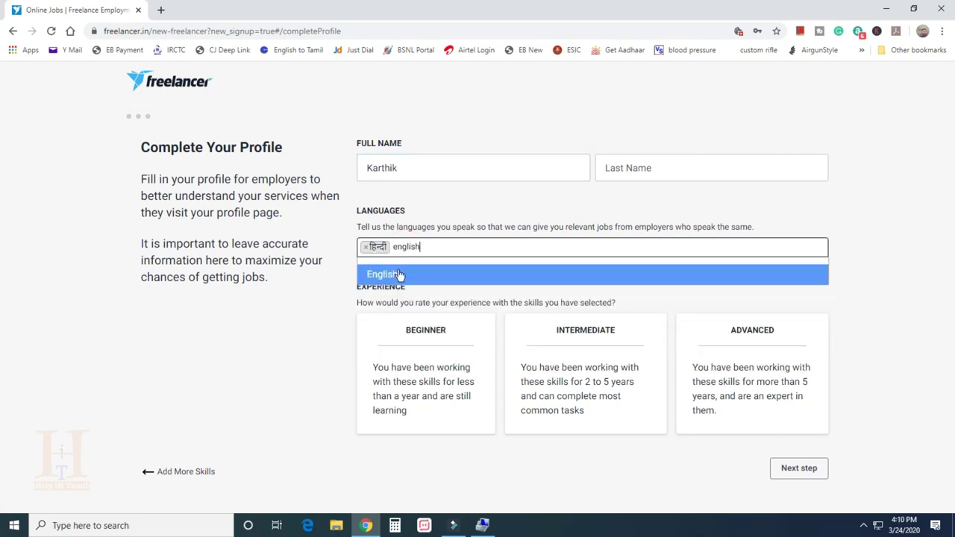
left_click(392, 273)
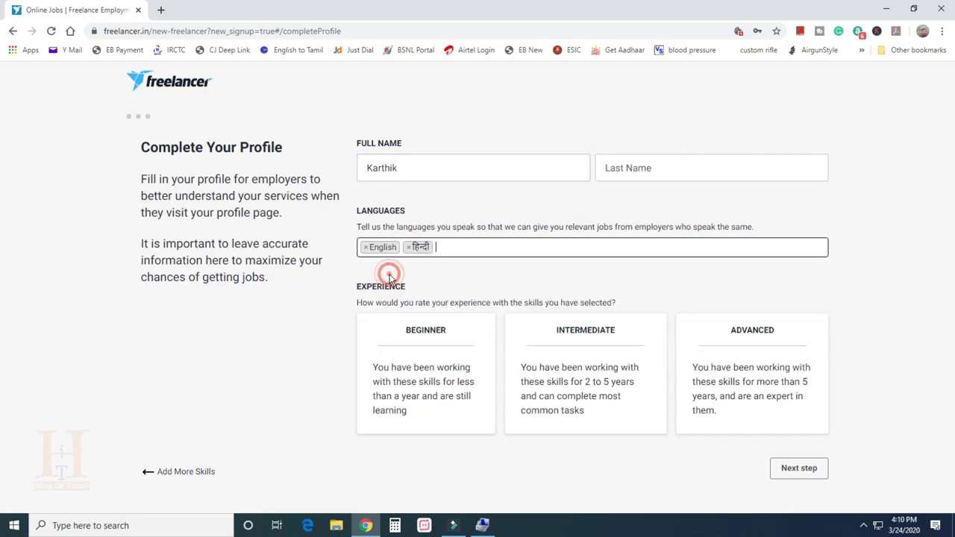
left_click(411, 337)
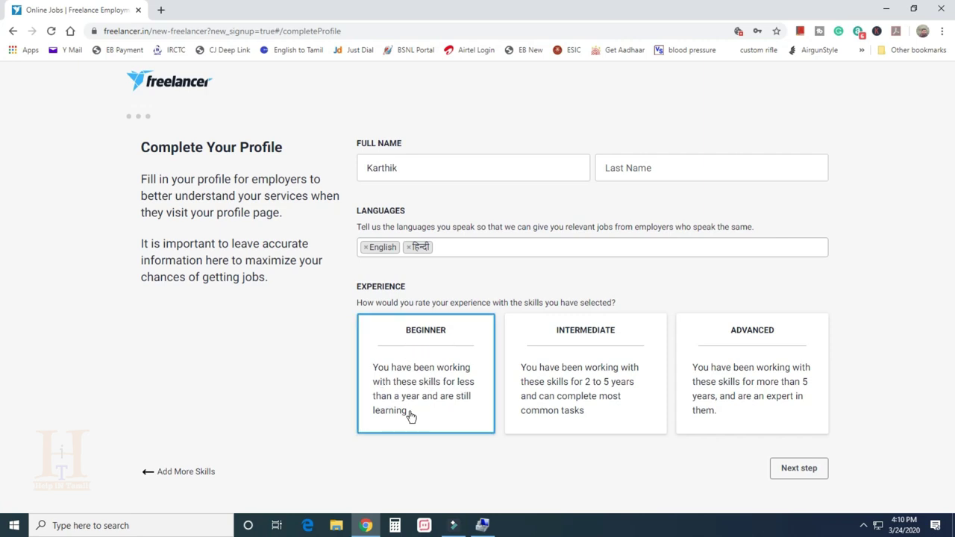
left_click(550, 401)
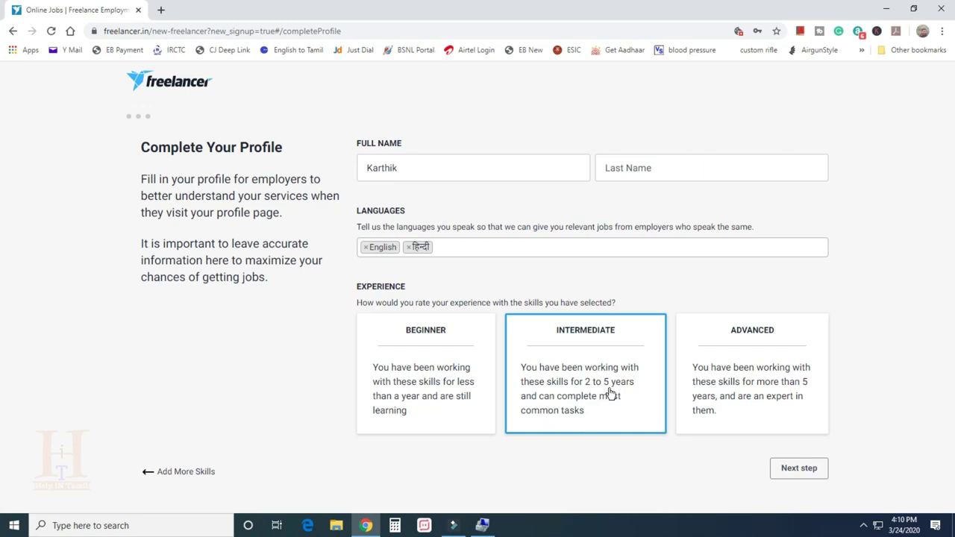
left_click(734, 358)
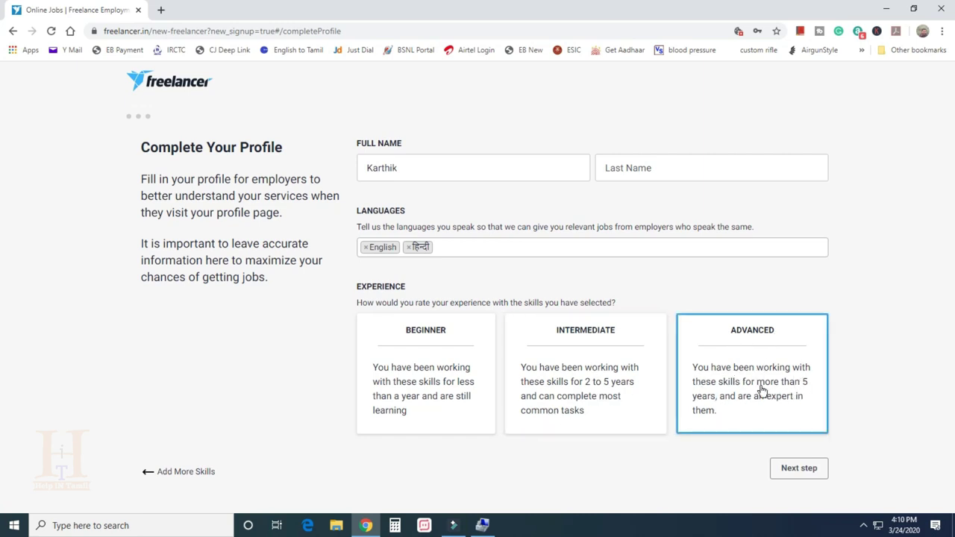
left_click(422, 371)
left_click(589, 376)
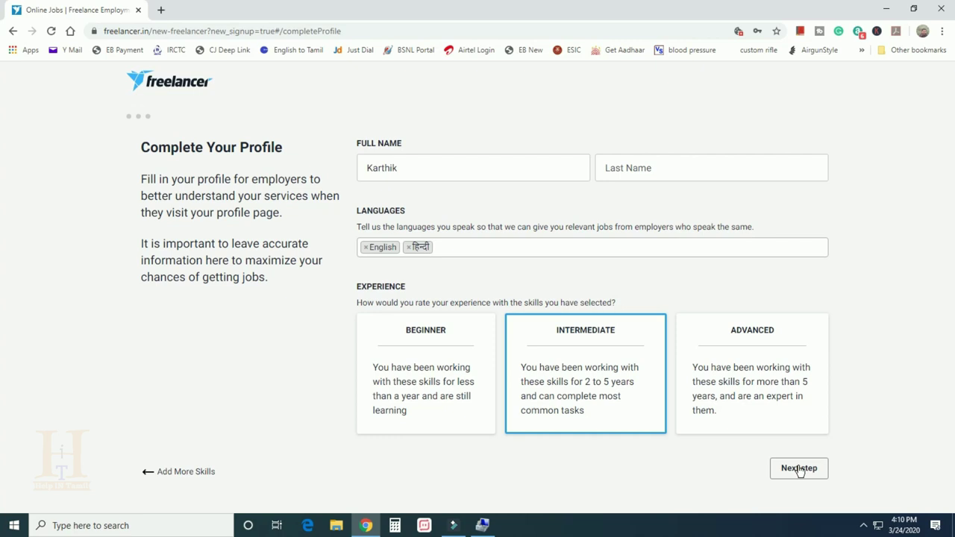
Fill in the last name and submit the profile details
left_click(799, 469)
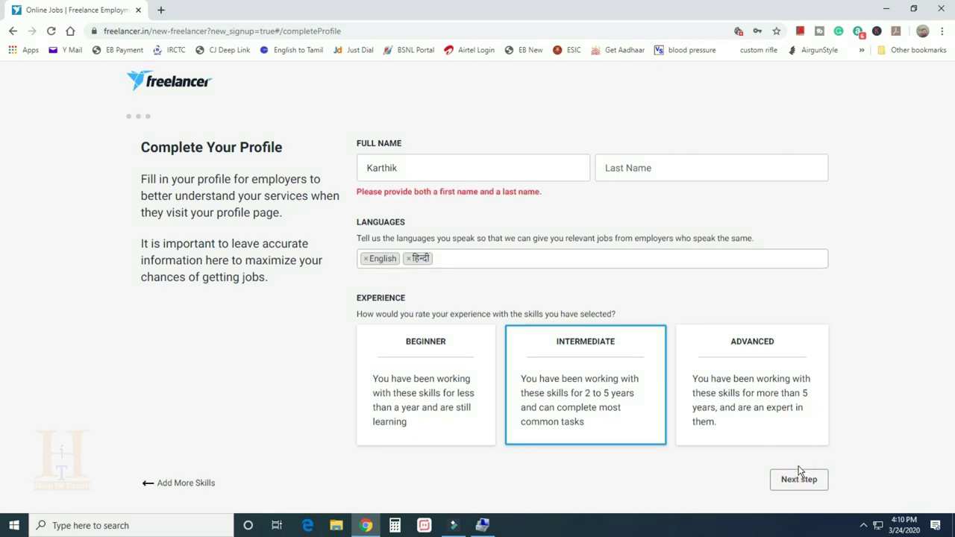
left_click(619, 167)
type("N")
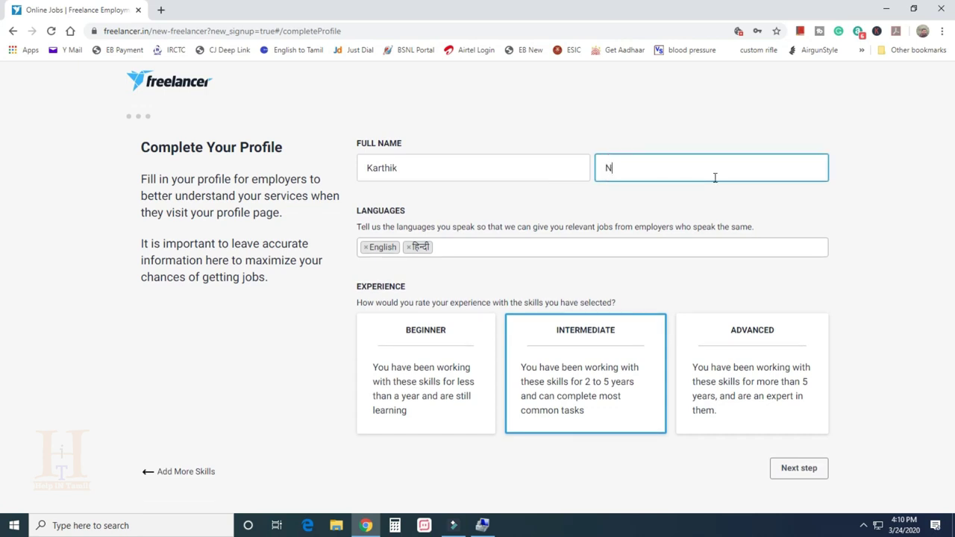
left_click(798, 469)
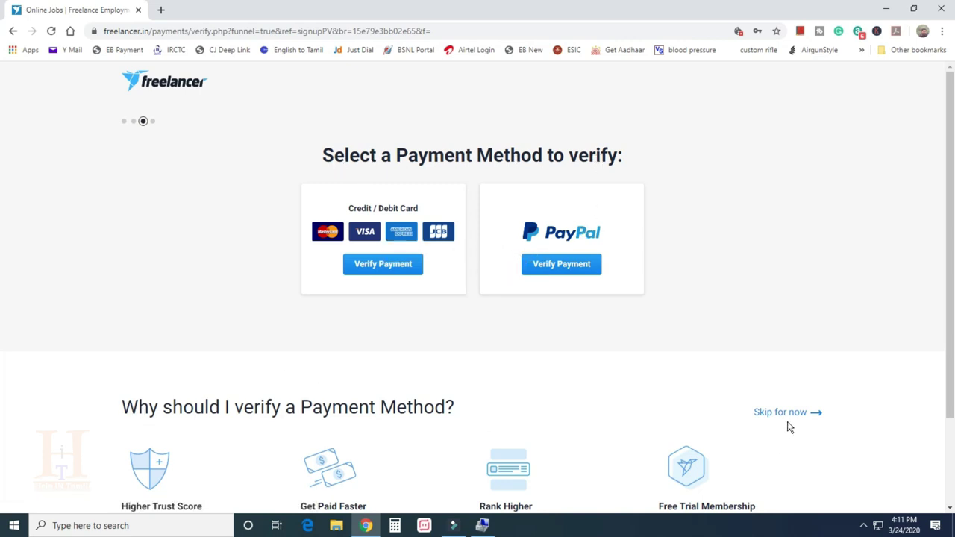
Skip payment method verification and the Plus membership free trial
scroll(789, 415, "down", 1)
left_click(793, 363)
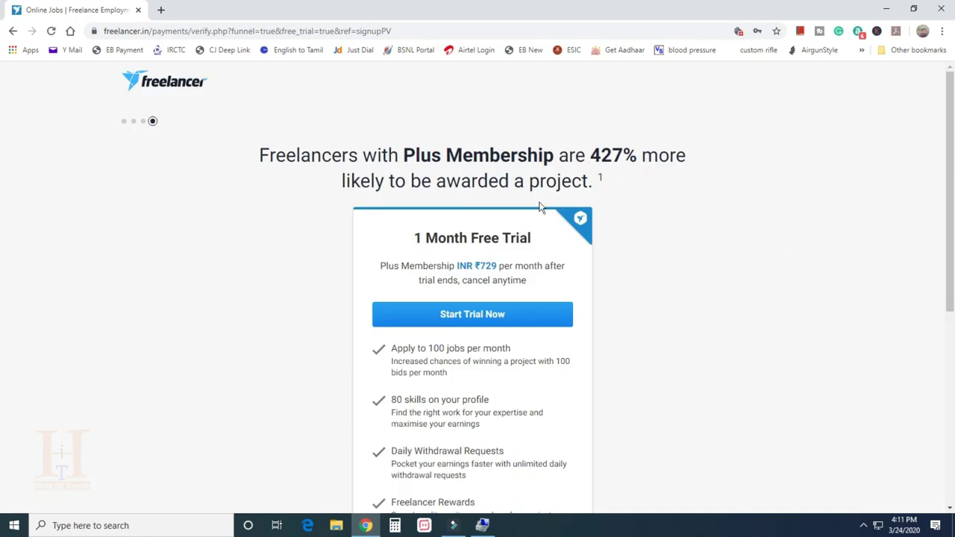
scroll(510, 295, "down", 3)
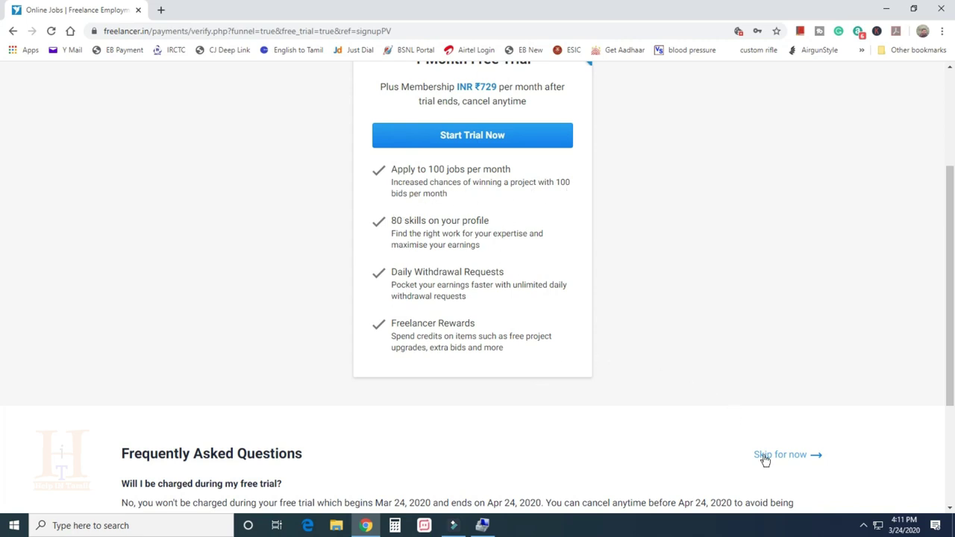
left_click(792, 458)
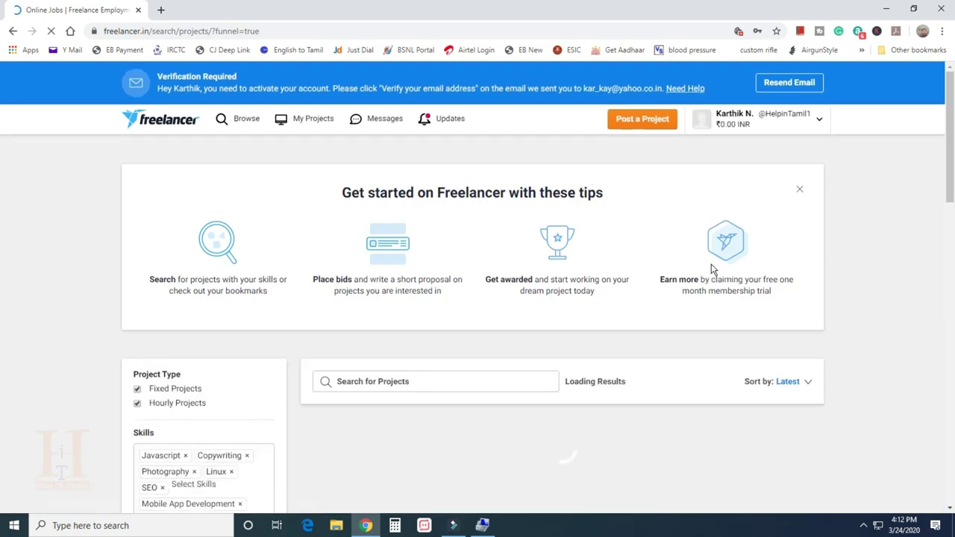
Scroll through the 7,179 project results matching the chosen skills
scroll(709, 271, "down", 3)
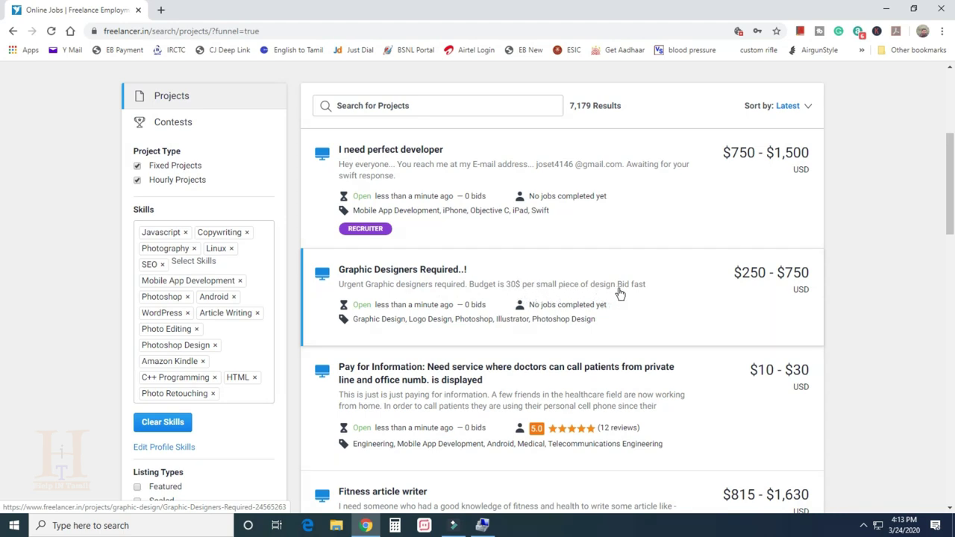
Open the 'Data entry' project budgeted ₹600–800 INR from the results
scroll(791, 317, "down", 5)
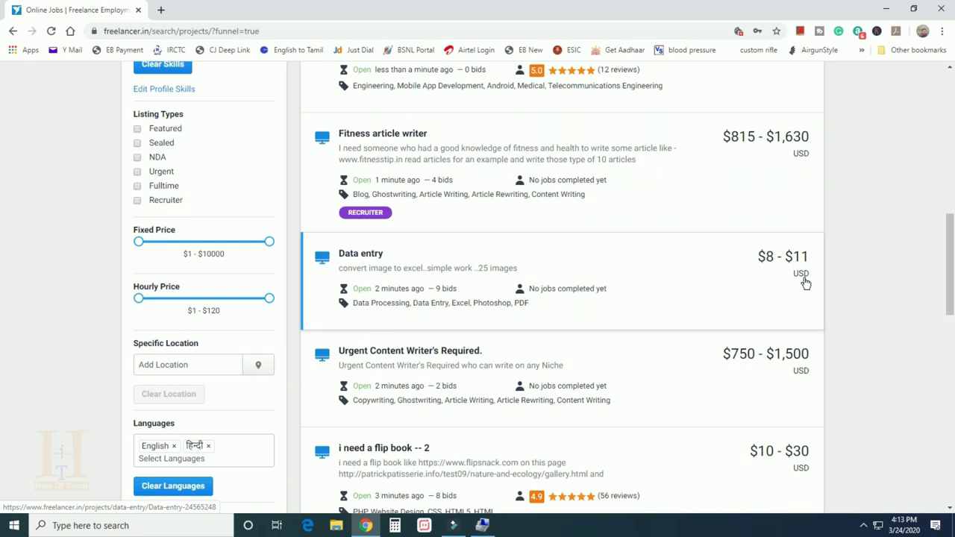
left_click(467, 270)
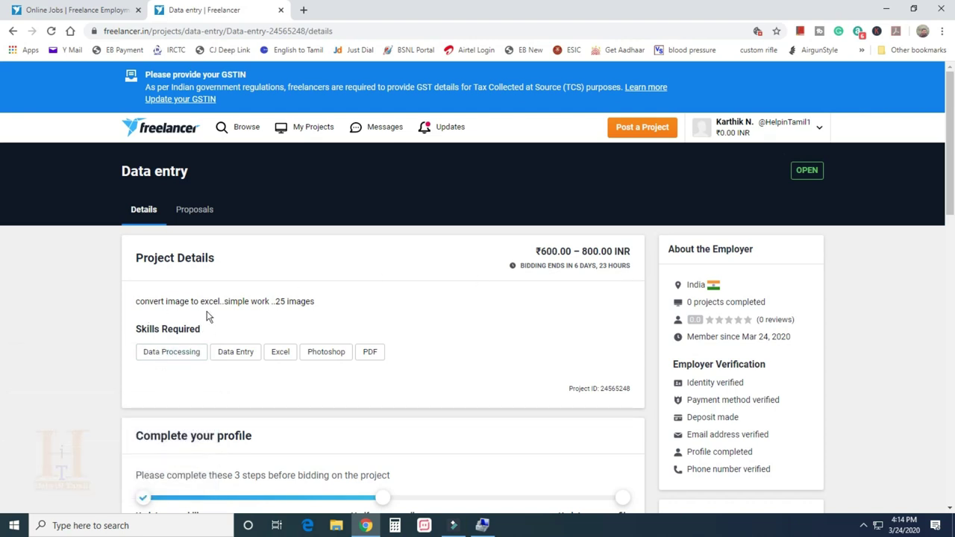
Open a new blank browser tab next to the Data entry project page
scroll(311, 319, "down", 1)
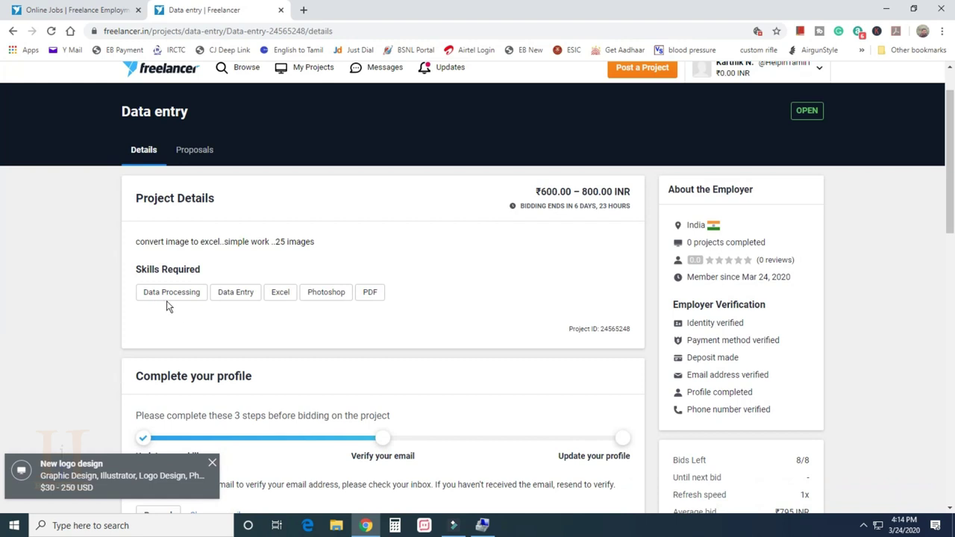
scroll(240, 307, "down", 2)
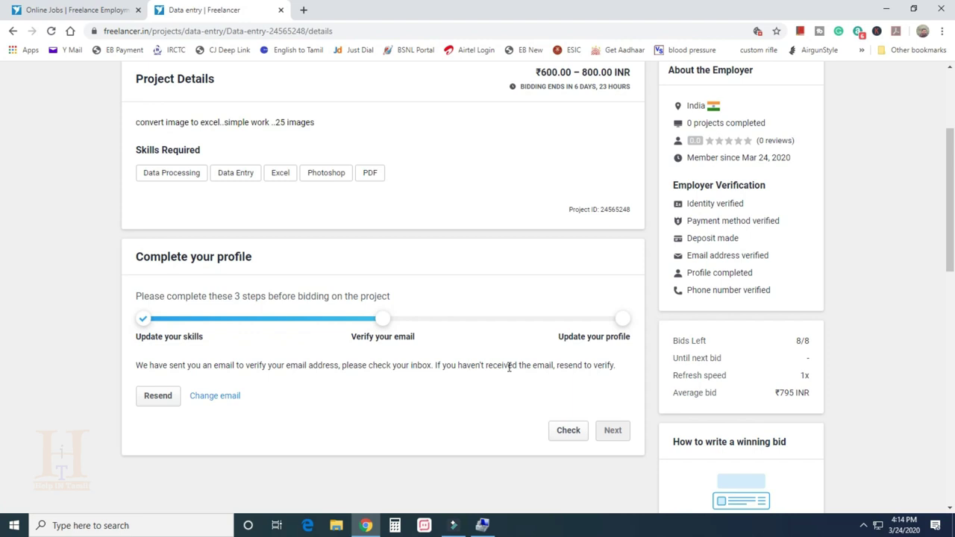
left_click(303, 10)
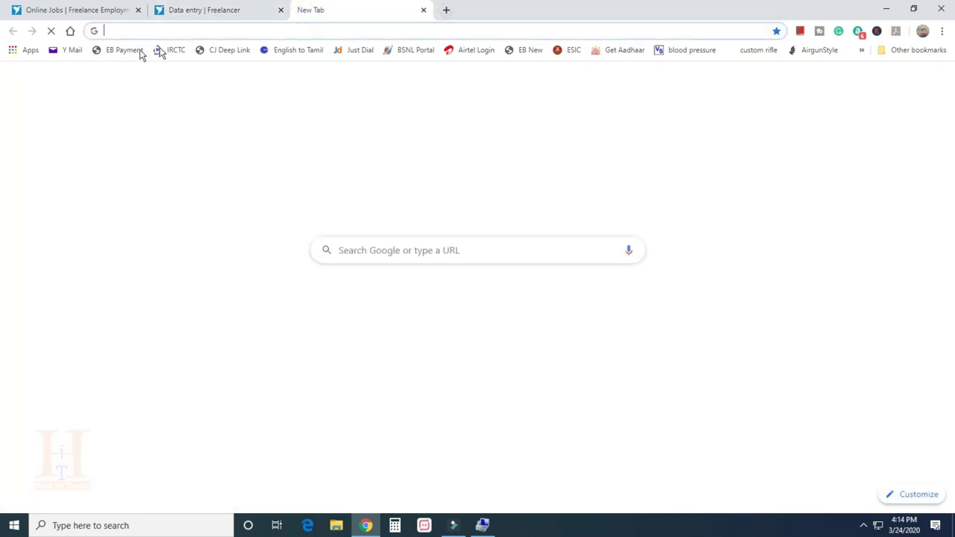
Open the Freelancer.com welcome email in Yahoo Mail and follow its Verify Your Email link
left_click(70, 50)
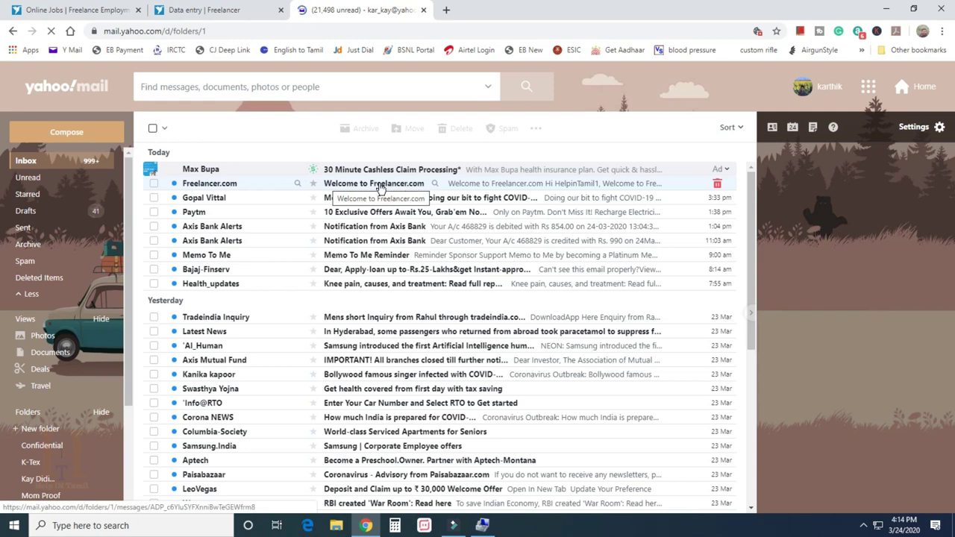
left_click(380, 187)
scroll(361, 317, "down", 1)
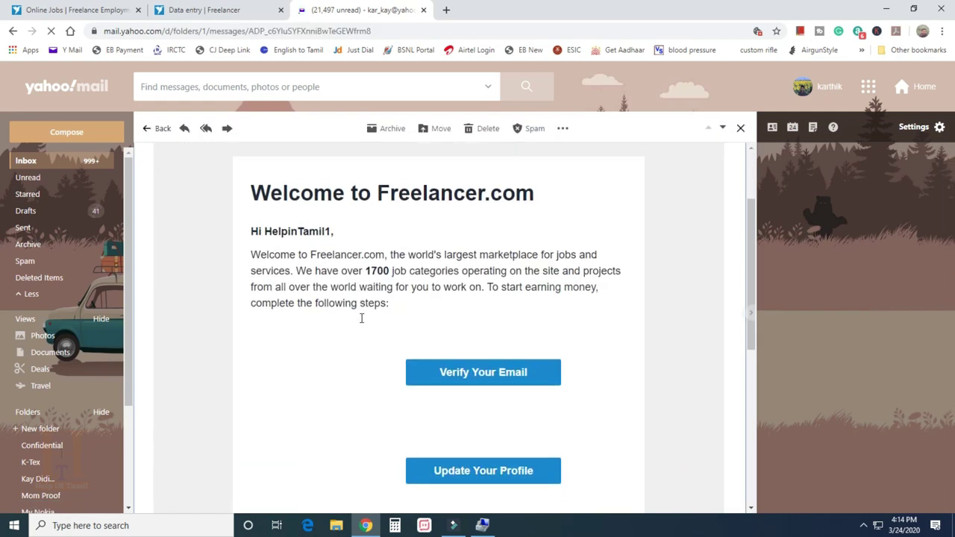
scroll(361, 317, "down", 1)
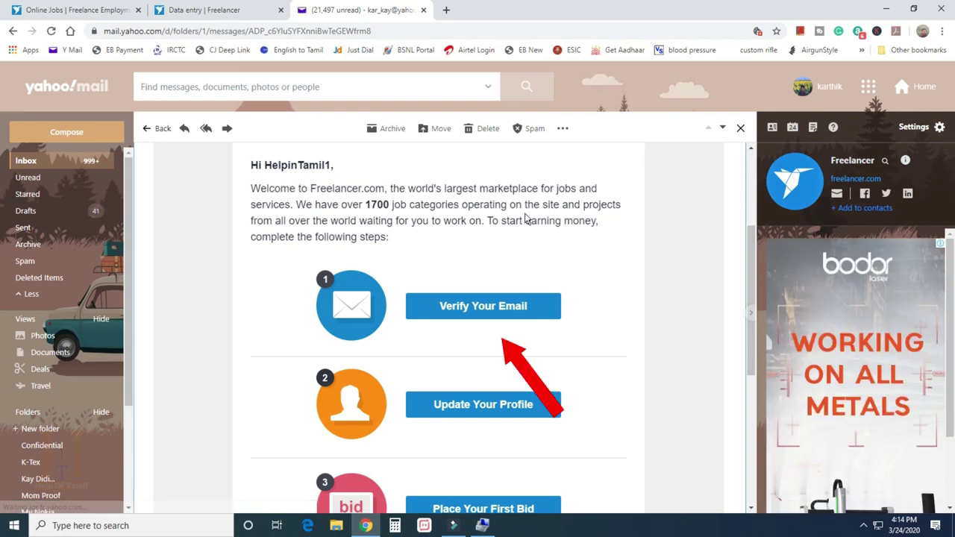
scroll(410, 373, "down", 1)
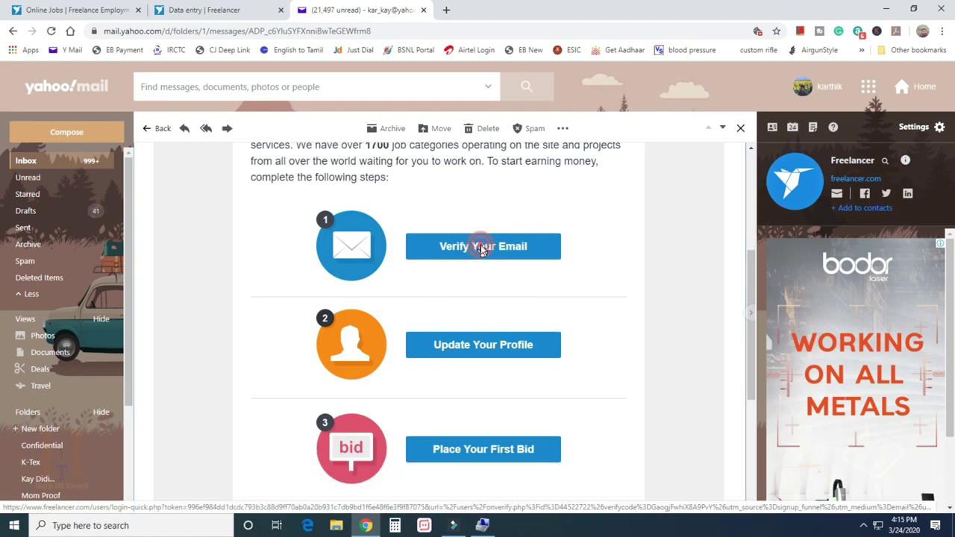
left_click(481, 248)
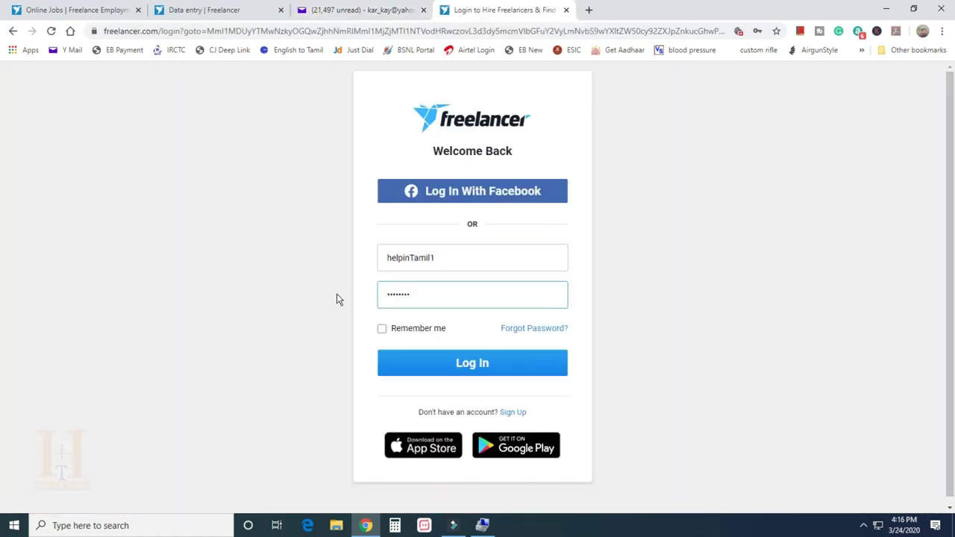
Log in to Freelancer, then advance the Data entry project's Complete your profile checklist
left_click(473, 363)
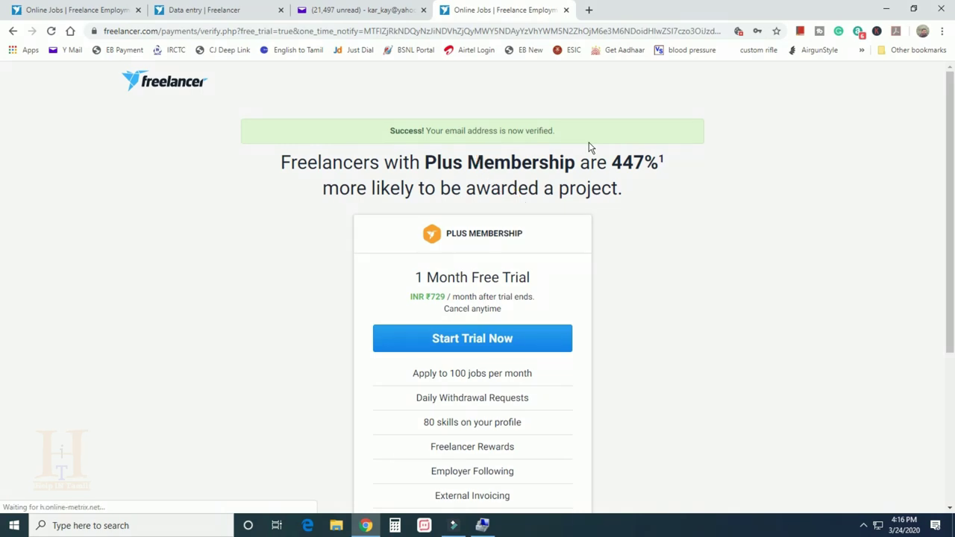
scroll(436, 342, "down", 1)
scroll(437, 342, "down", 2)
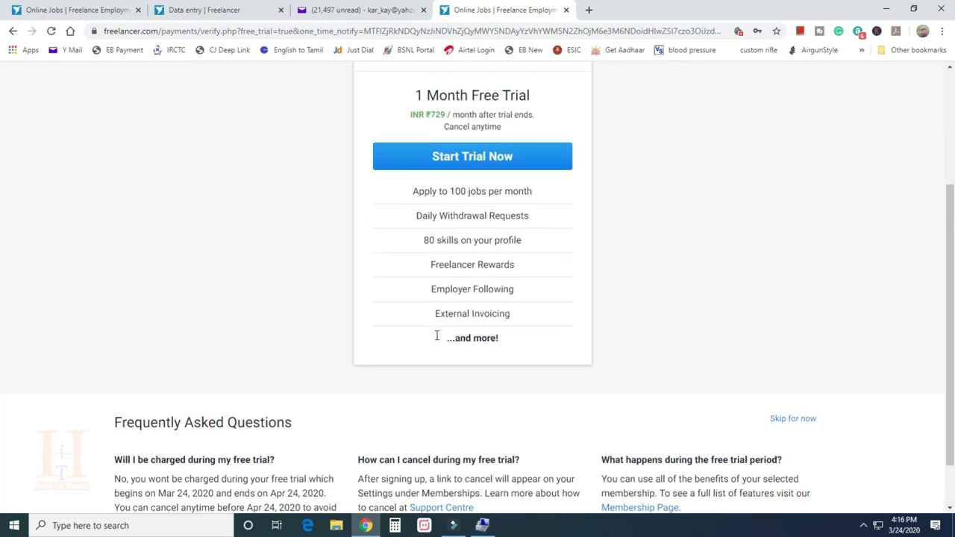
left_click(197, 11)
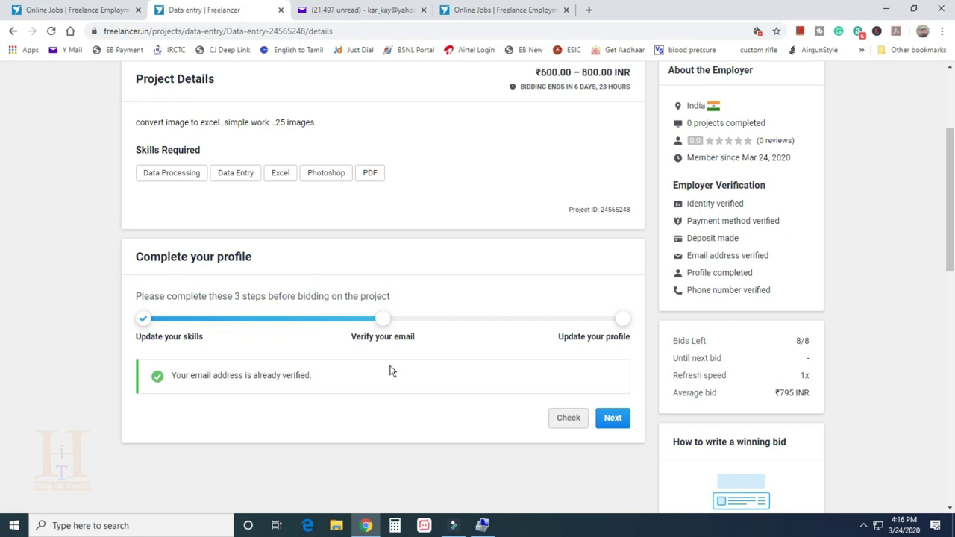
left_click(613, 421)
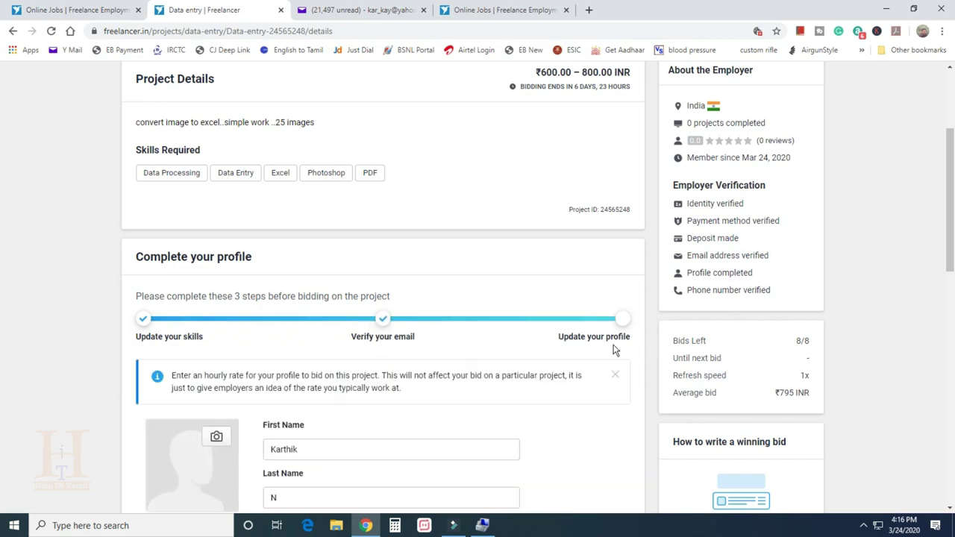
Upload a photo from the Desktop as the profile picture and crop it
scroll(613, 347, "down", 3)
left_click(286, 211)
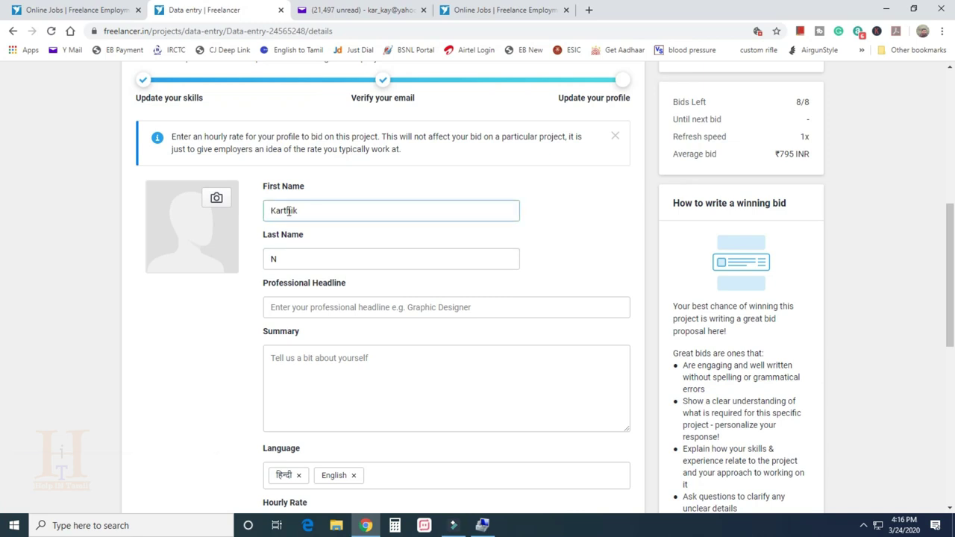
left_click(287, 258)
left_click(216, 200)
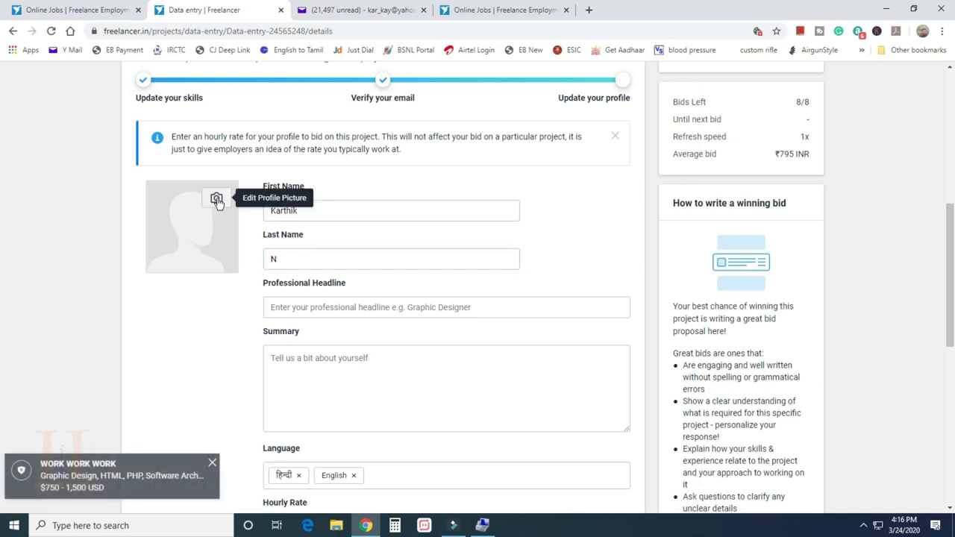
left_click(216, 199)
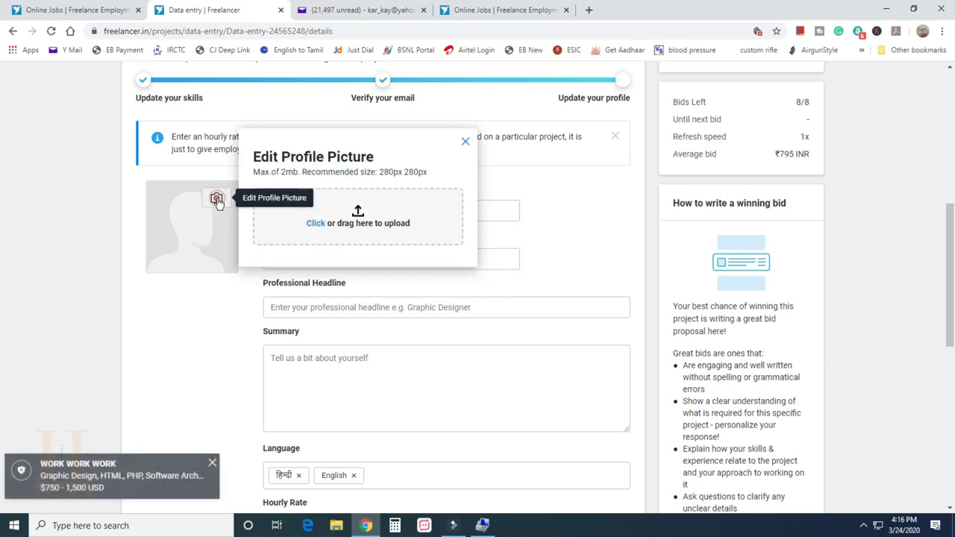
left_click(358, 216)
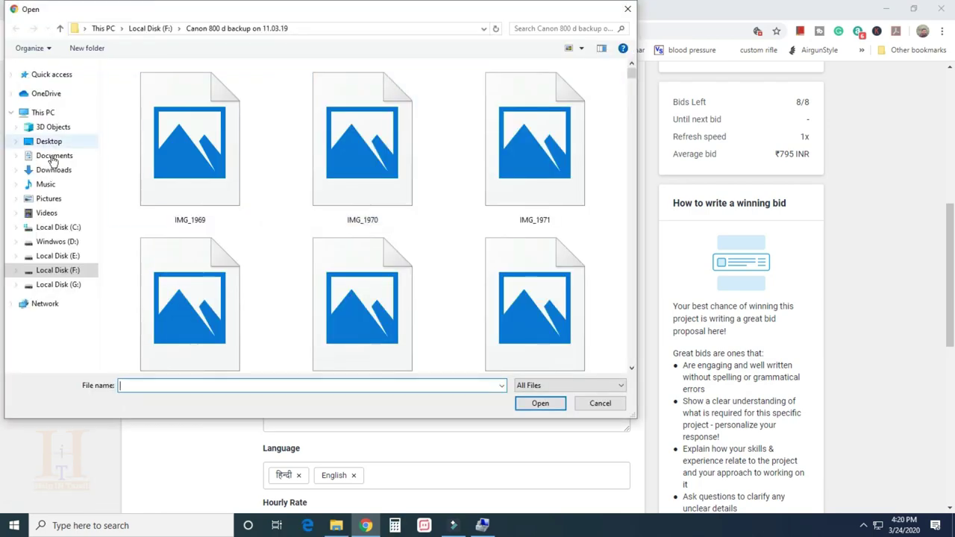
left_click(47, 141)
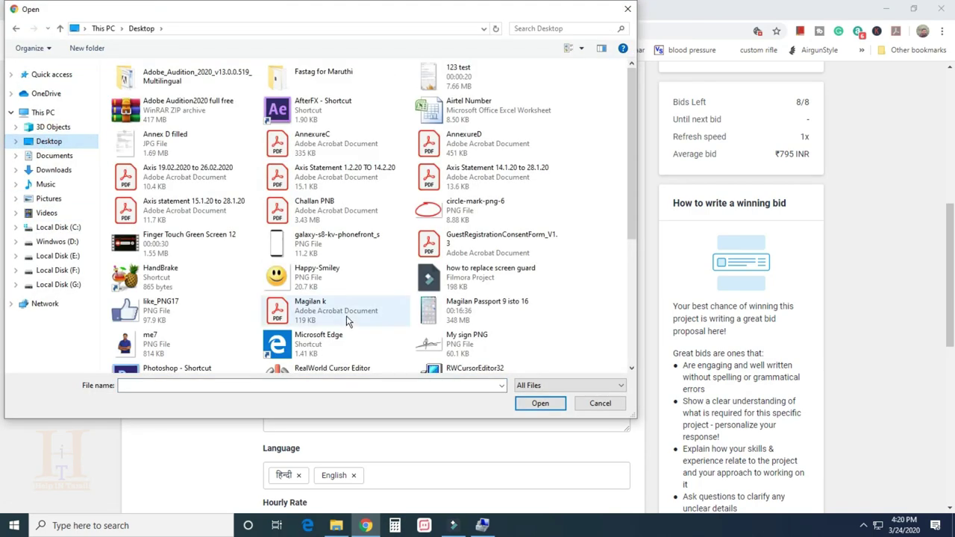
scroll(346, 315, "down", 5)
double_click(343, 310)
left_click_drag(356, 344, 366, 234)
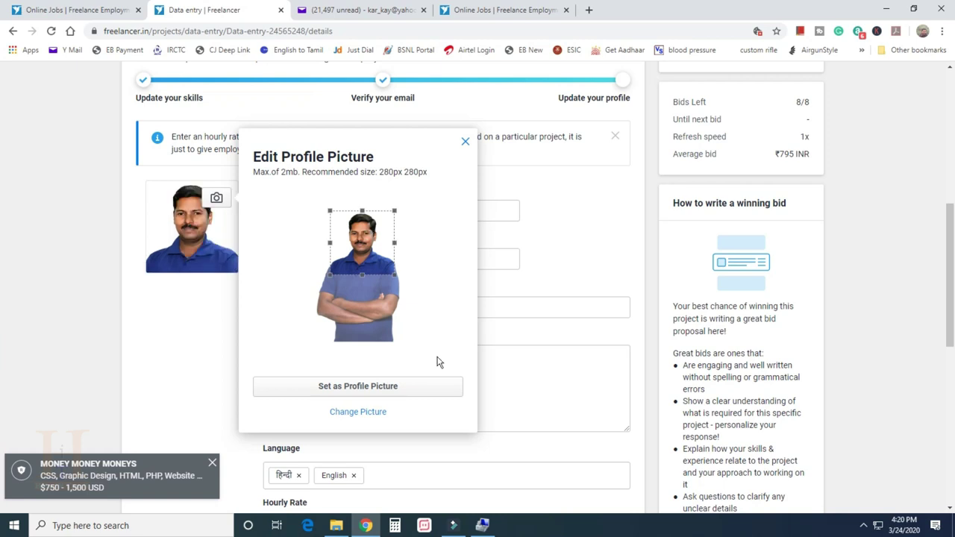
left_click(356, 393)
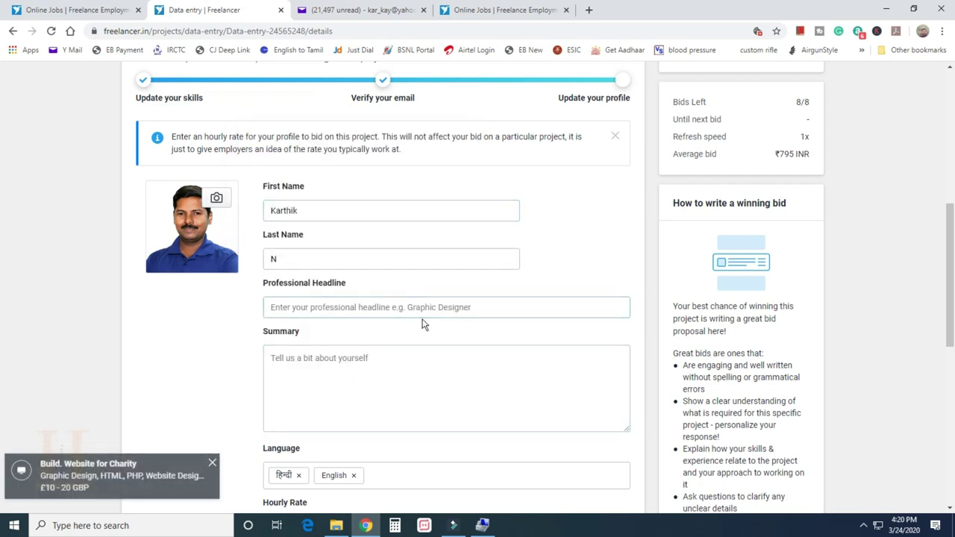
Enter the headline 'Graphic Designer' and a four-paragraph summary about 5 years of editing work
left_click(304, 314)
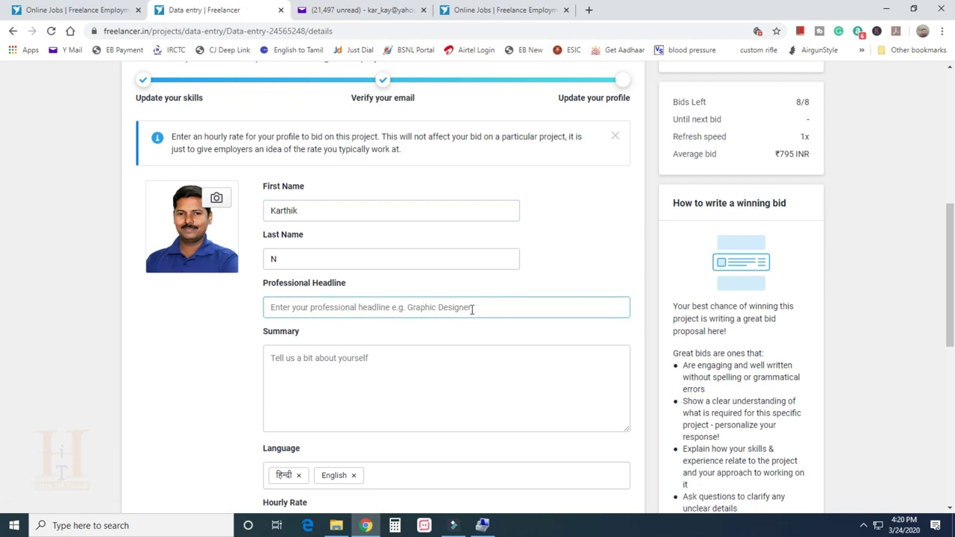
left_click(274, 306)
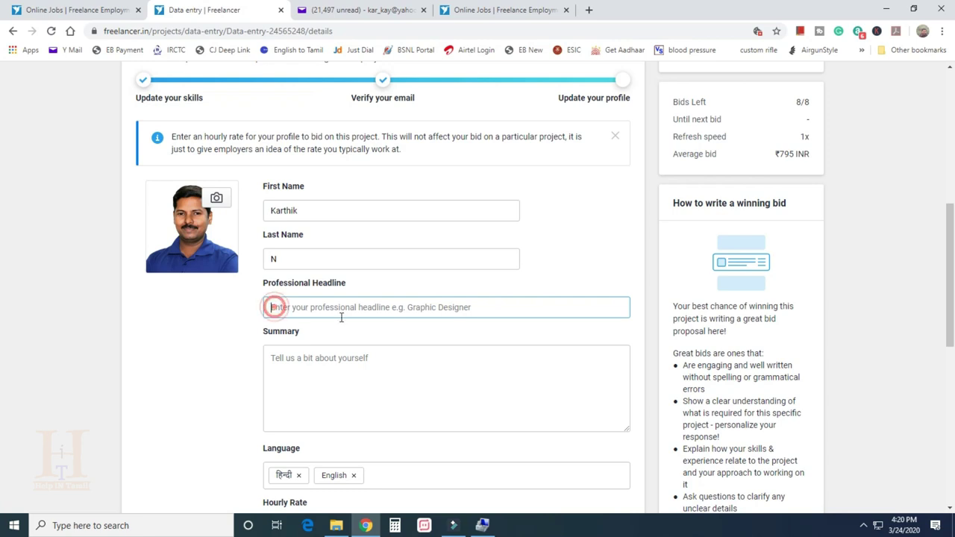
type("Graphic Designer")
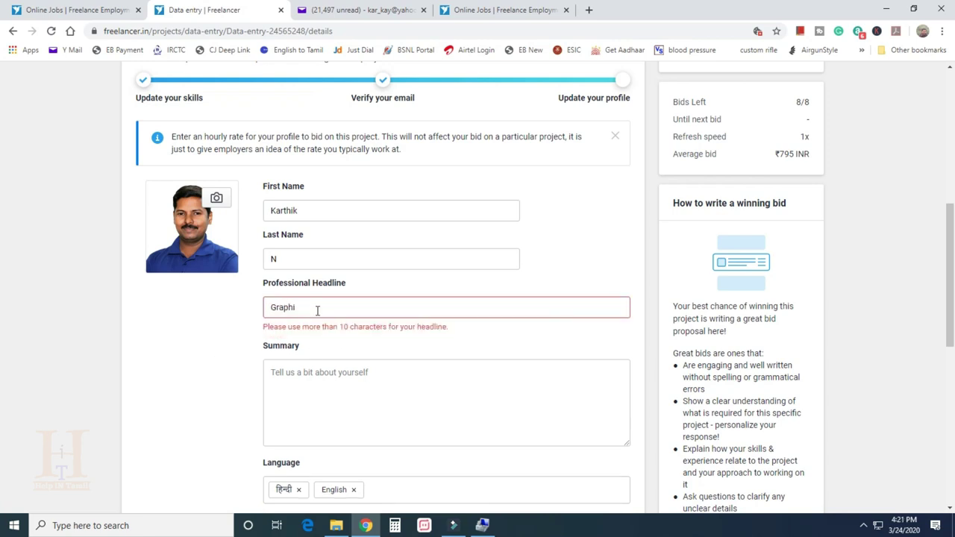
left_click(273, 358)
type("I am a graphic designer, I")
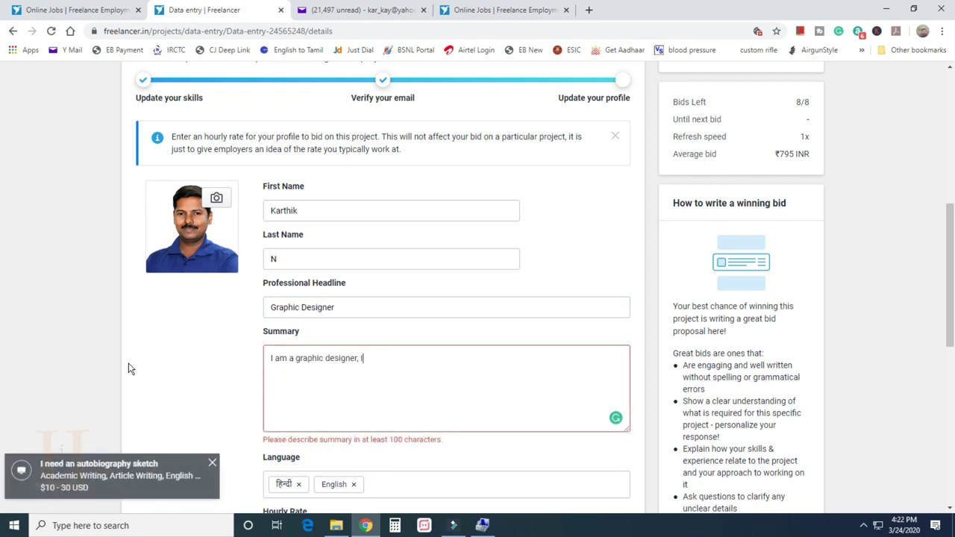
type(" do logo editing, photo editing, video editing works and I can do all ")
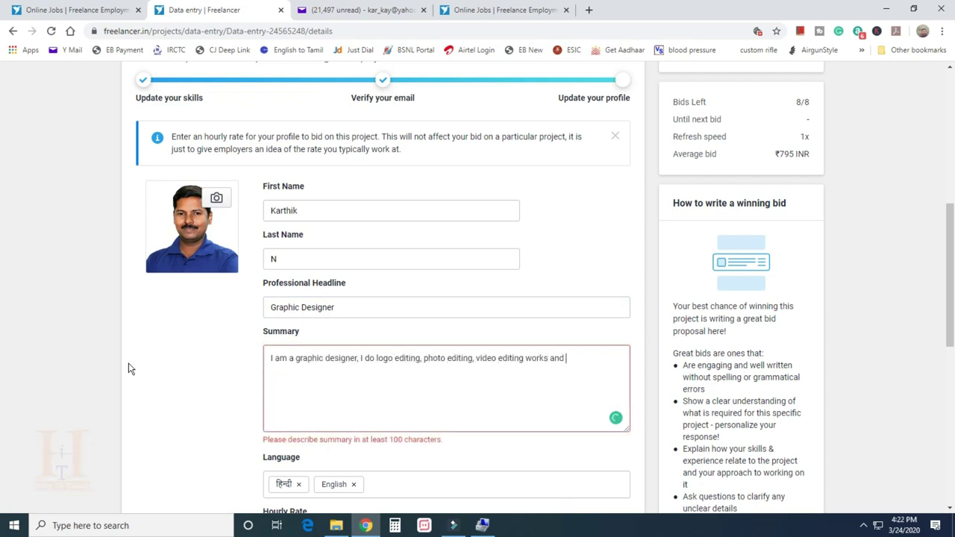
type("designing works in computer.")
key("Return")
key("Return")
type("I have experience of")
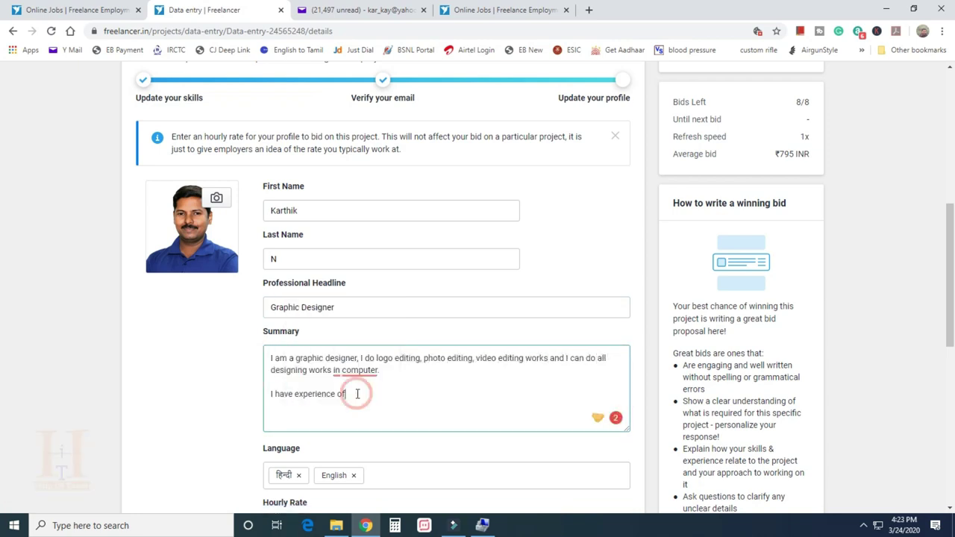
type(" 5 years in this field thus I acn do the work very quick & easily.")
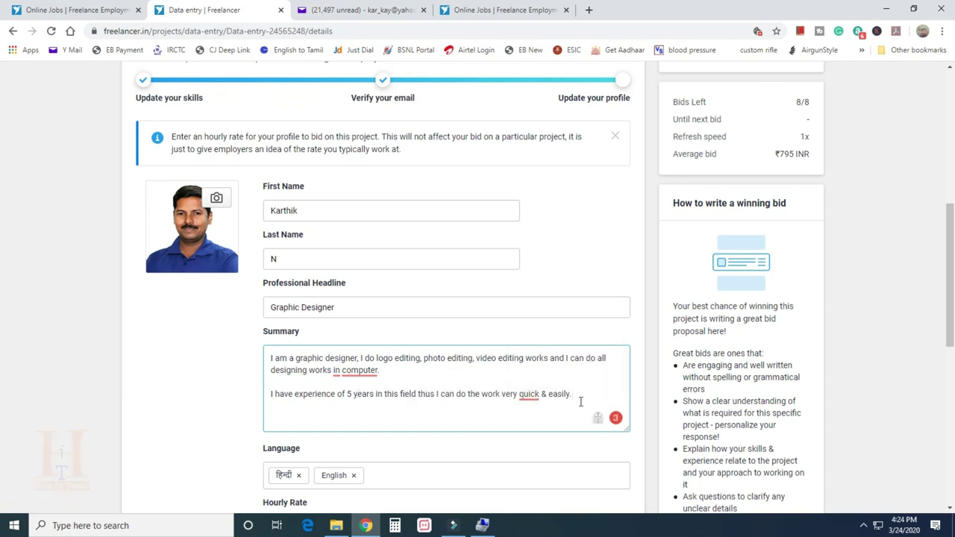
key("Return")
key("Return")
type("I assure you that I can fulfill your requirements")
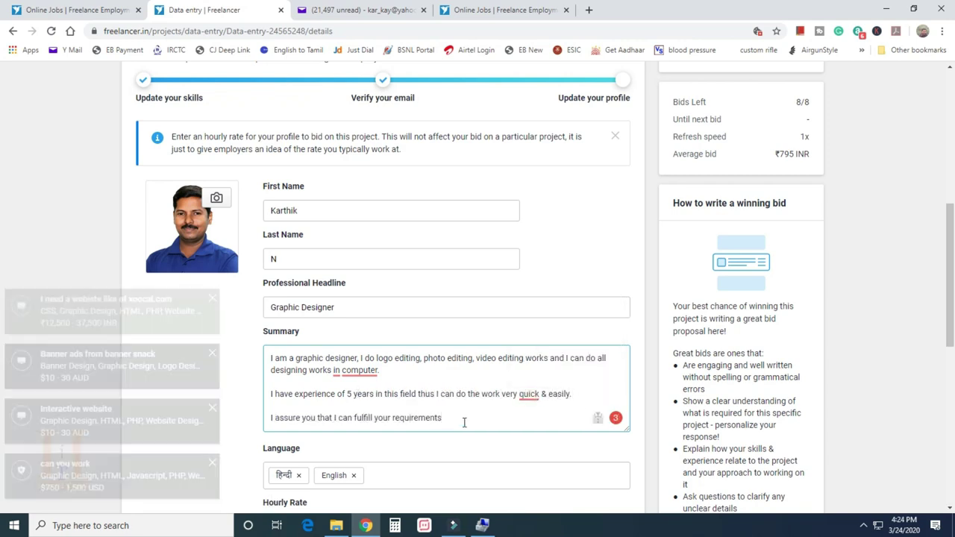
type(" and complete your work in time.")
key("Return")
key("Return")
type("Looking forward to work with you..")
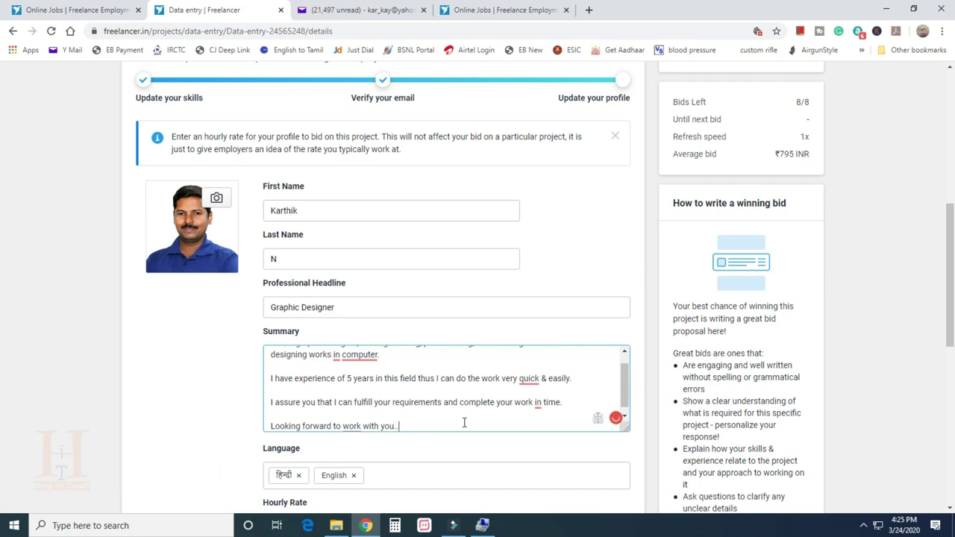
type(".!!")
Set the hourly rate to 10 USD/Hr and save the profile
scroll(463, 422, "down", 1)
scroll(214, 438, "down", 3)
type("10")
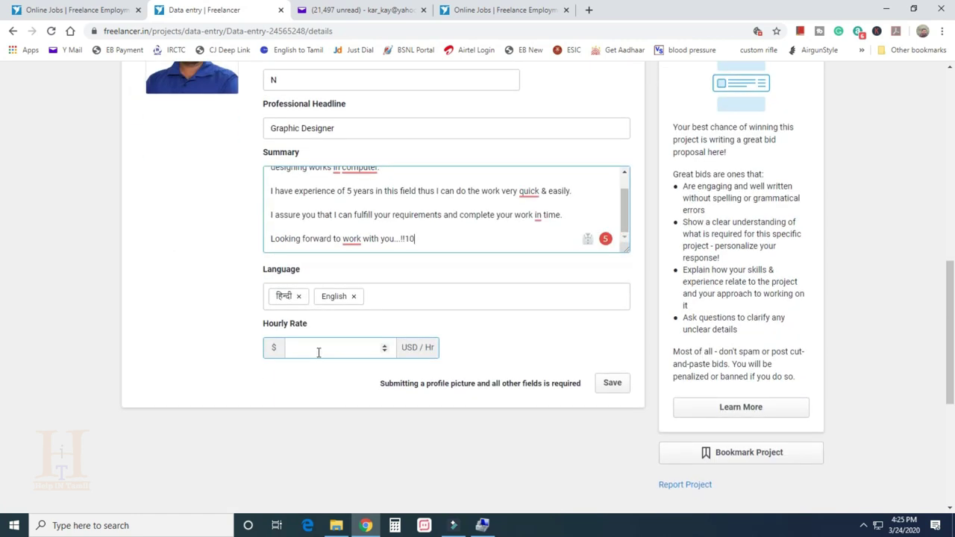
left_click(319, 352)
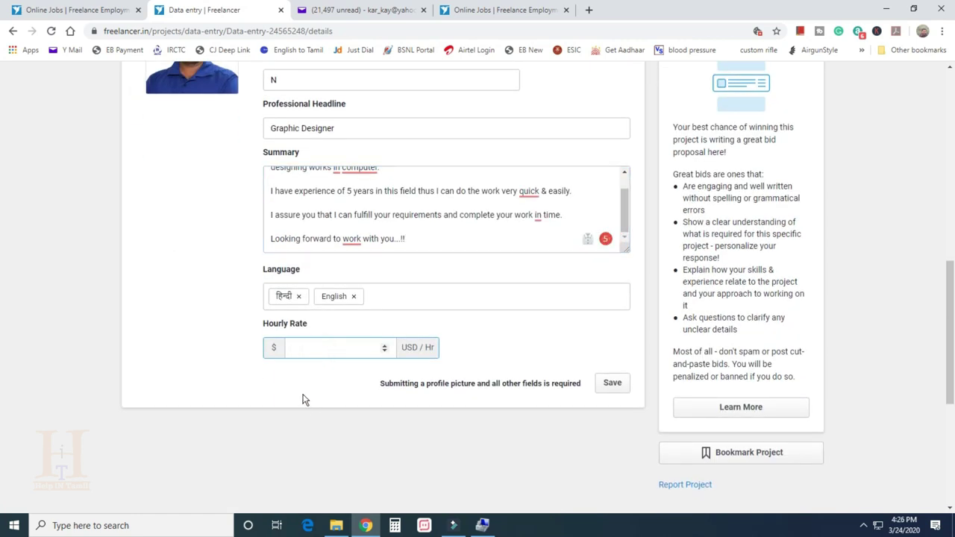
type("10")
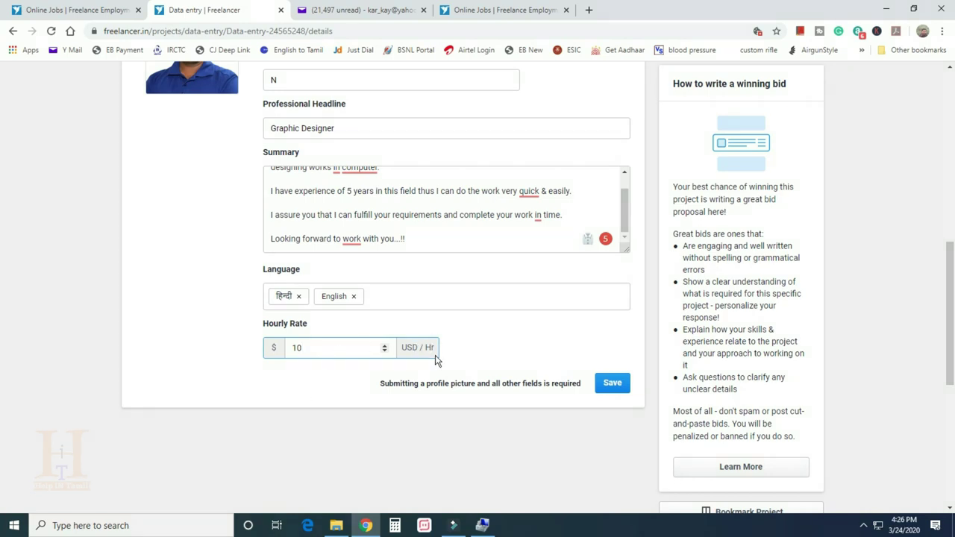
left_click(612, 384)
Change the bid's delivery time from 7 to 4 days, keeping the 600 INR amount
scroll(421, 419, "down", 3)
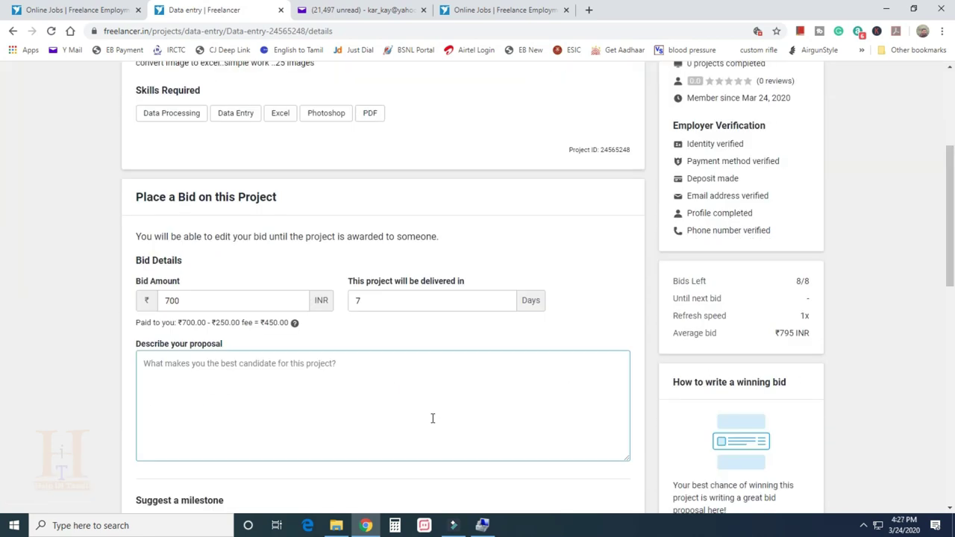
left_click(384, 303)
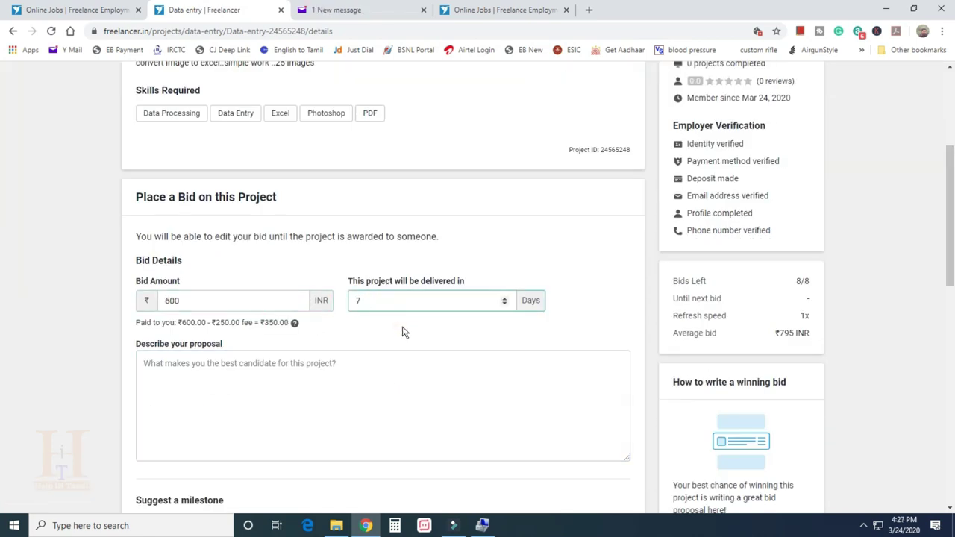
key("BackSpace")
type("4")
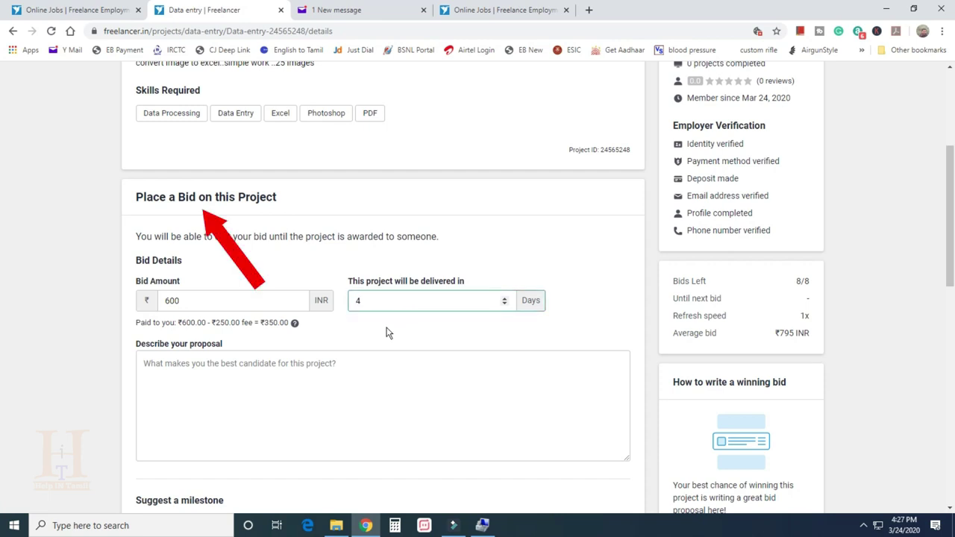
left_click(188, 363)
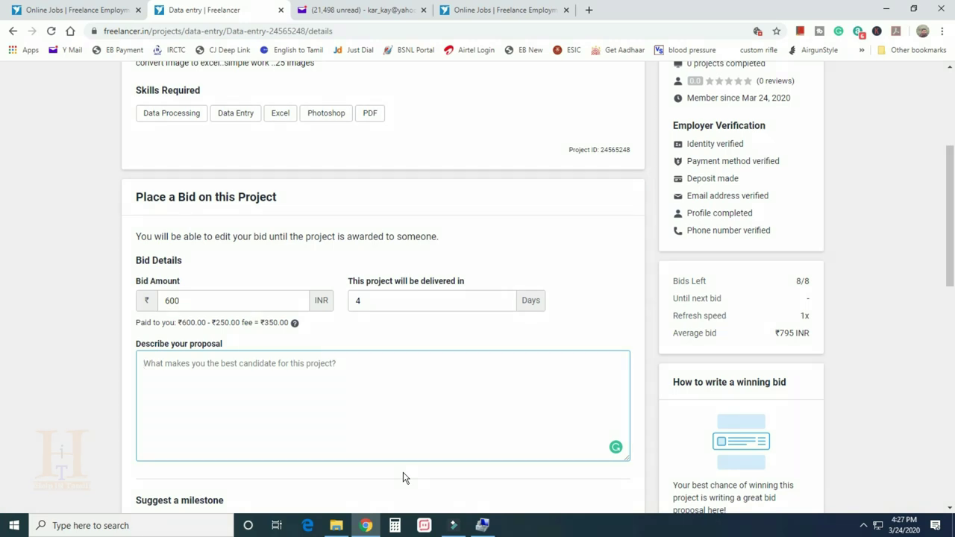
Write the proposal on 5 years of graphics editing experience, fixing 'graphics' and 'your'
type("Hai.... I have e")
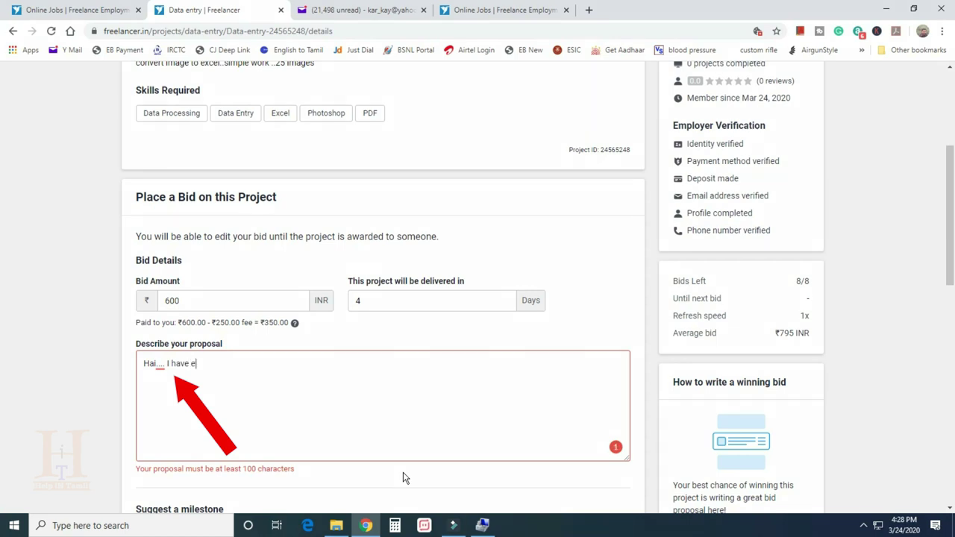
type("xperience ")
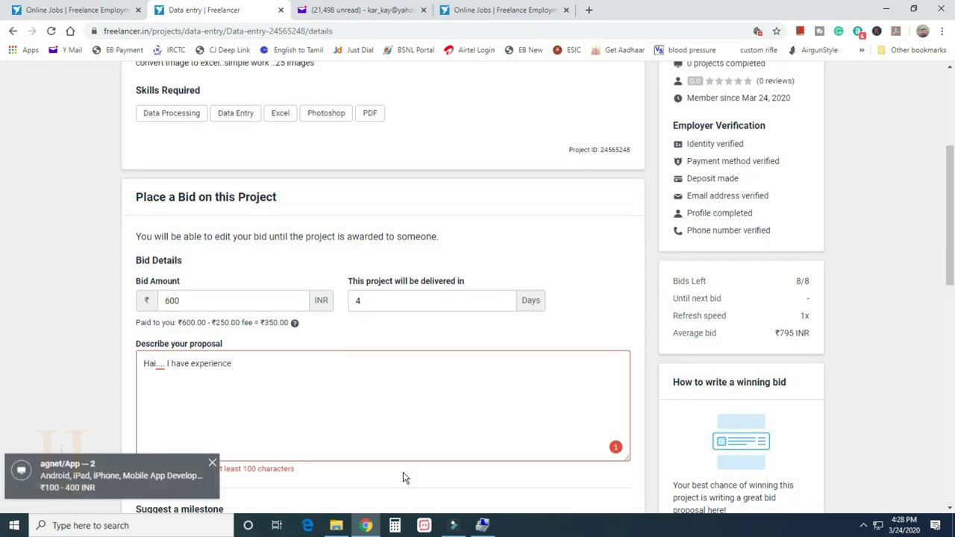
type("of 5 years in this graphic editing fie")
scroll(432, 333, "down", 1)
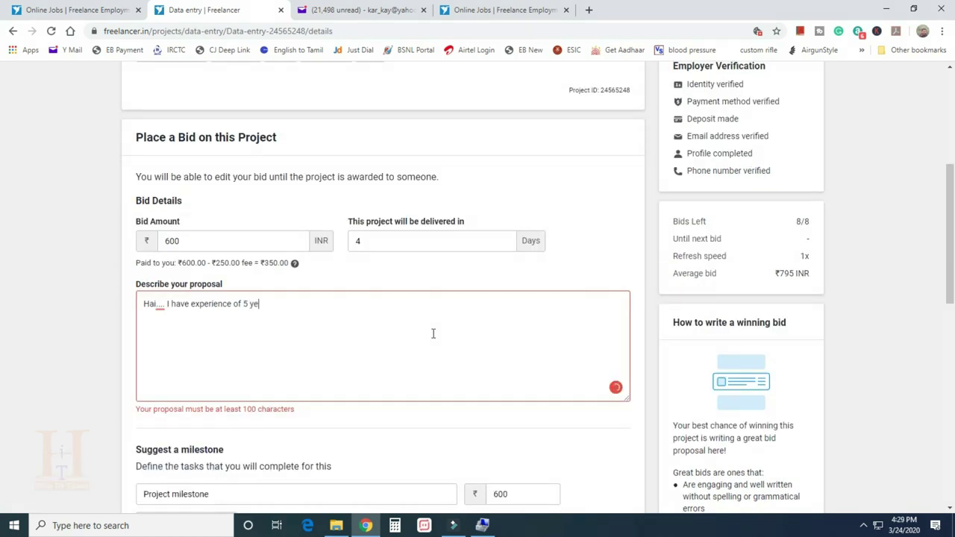
type("ld. I can assure you")
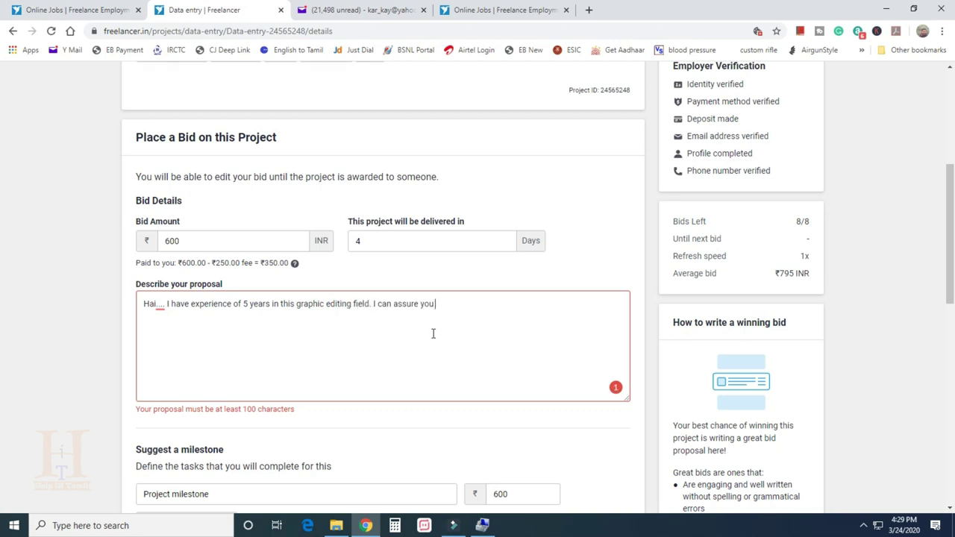
type(" the best results. The time taken by me to finish this work i")
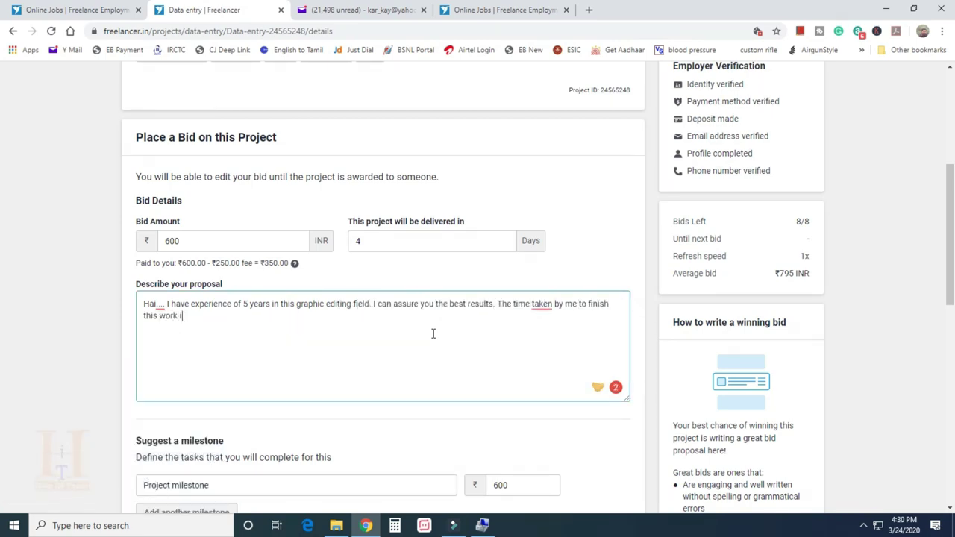
type("s hardly a day. So please consider giving this ")
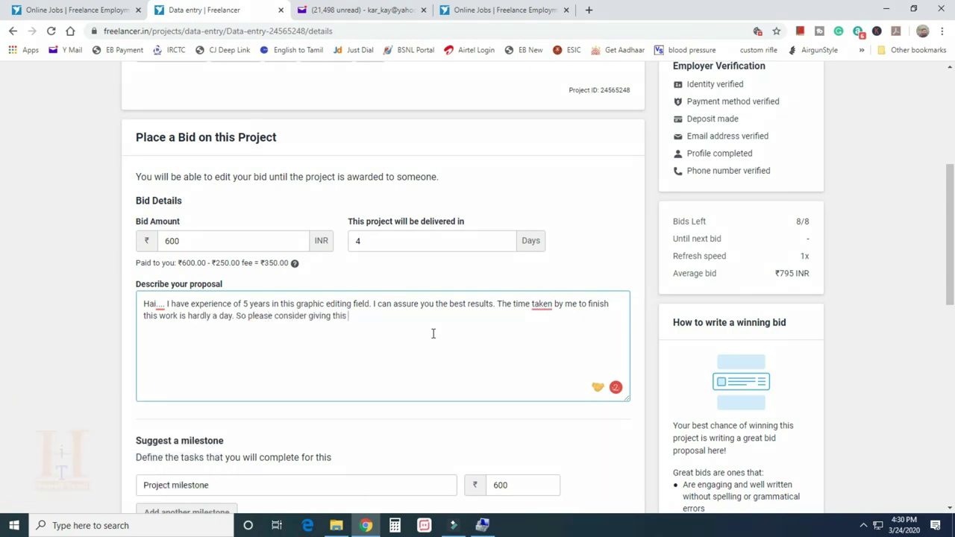
type("project and get you work done in no time....!!")
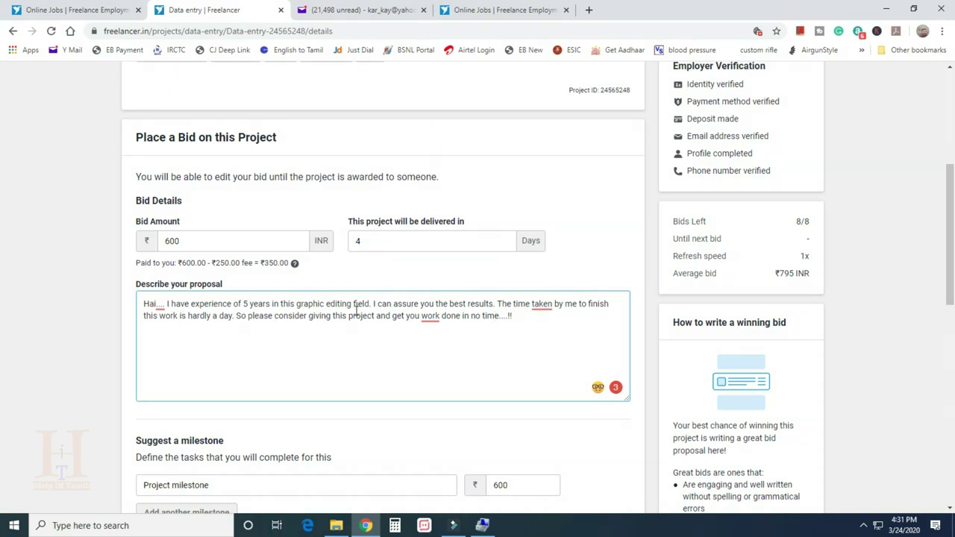
left_click(325, 303)
type("s")
left_click(420, 316)
type("r")
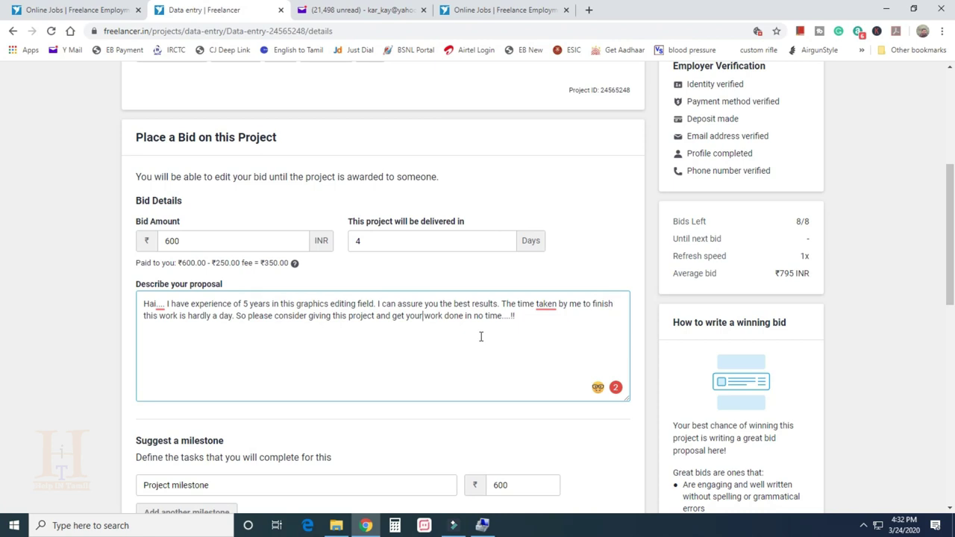
scroll(540, 350, "down", 3)
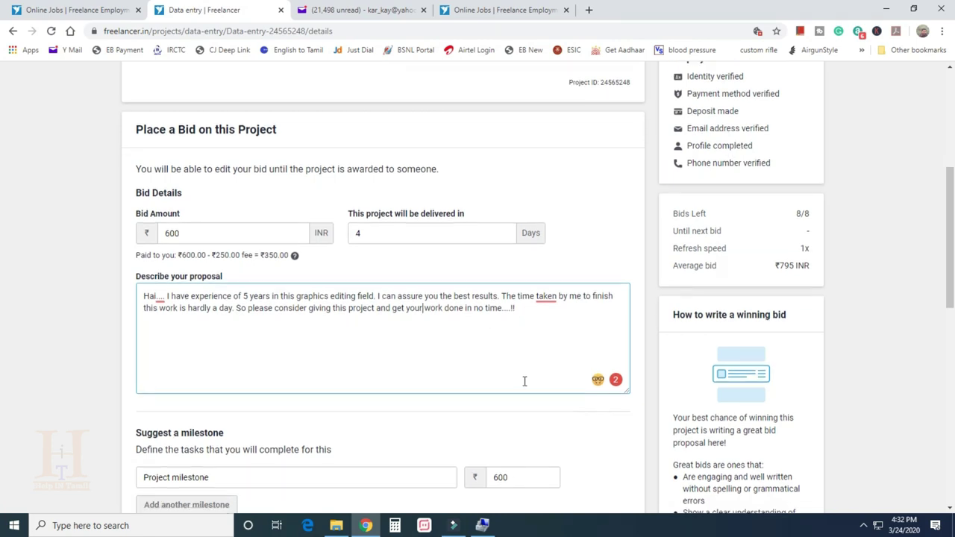
scroll(273, 329, "down", 2)
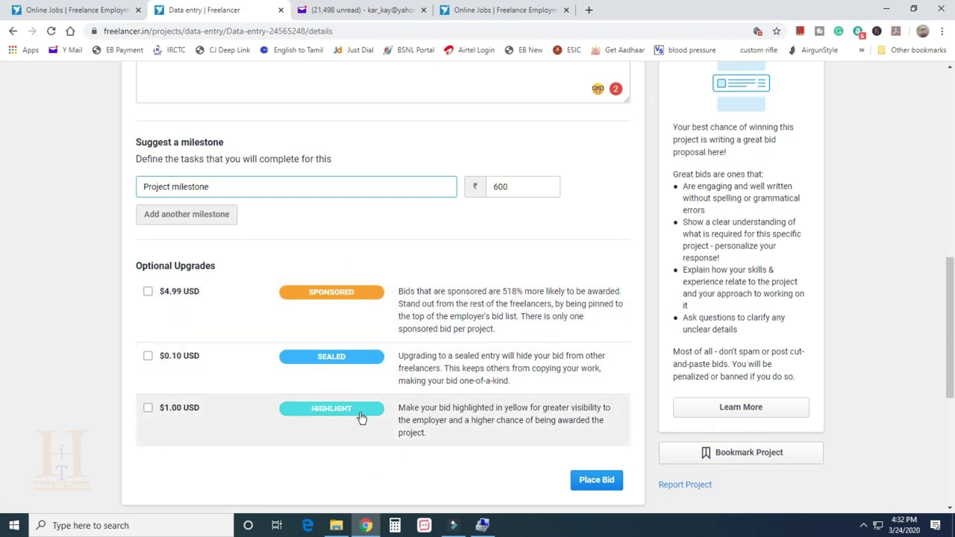
Place the ₹600, 4-day bid on the Data entry project
scroll(611, 462, "down", 1)
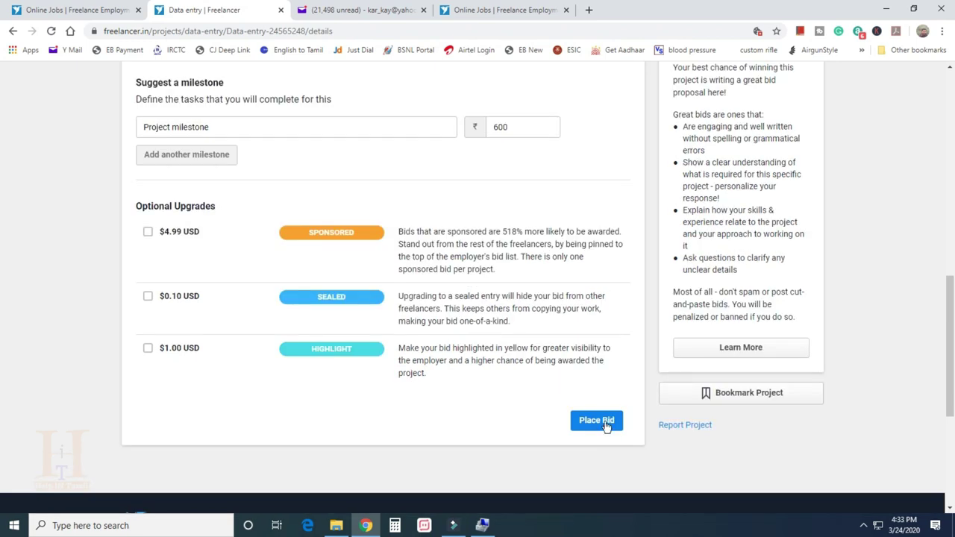
left_click(606, 422)
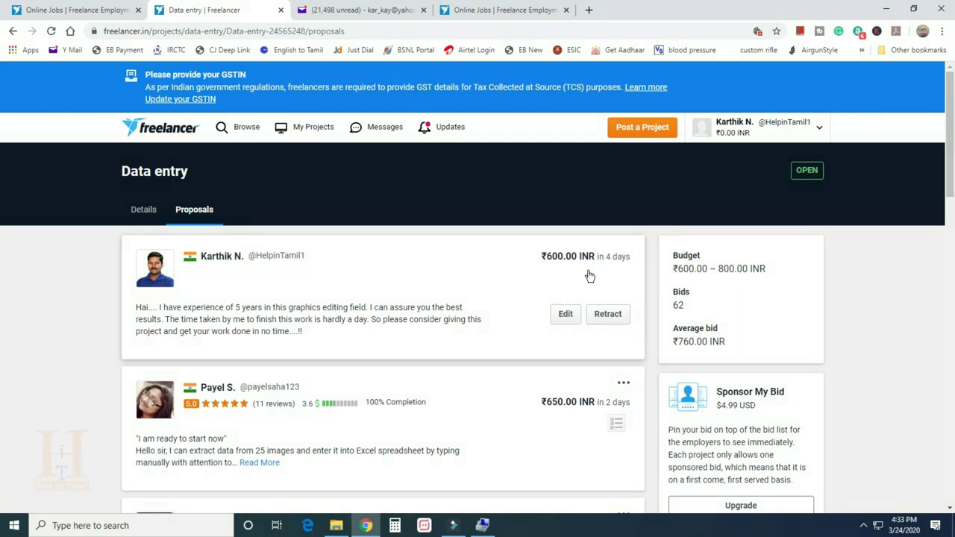
scroll(586, 281, "down", 2)
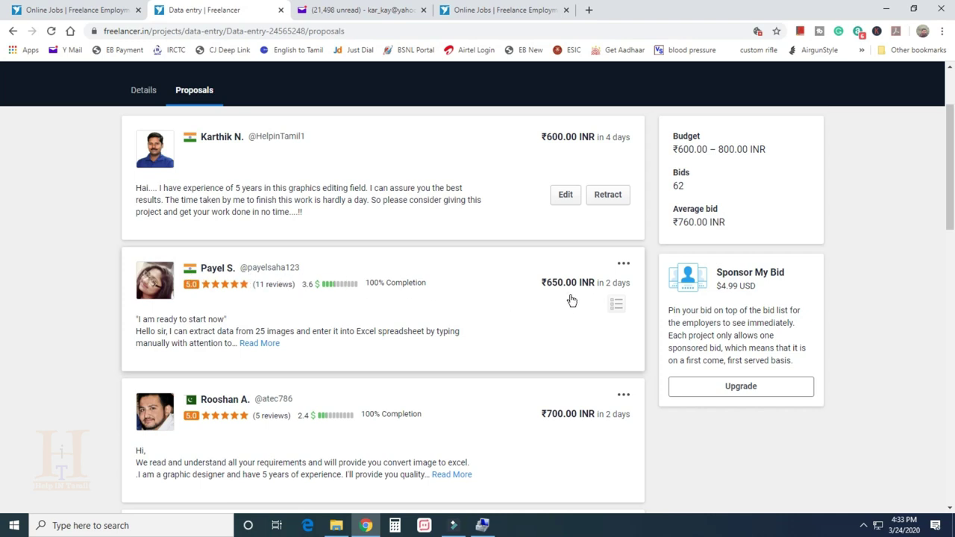
scroll(548, 311, "down", 2)
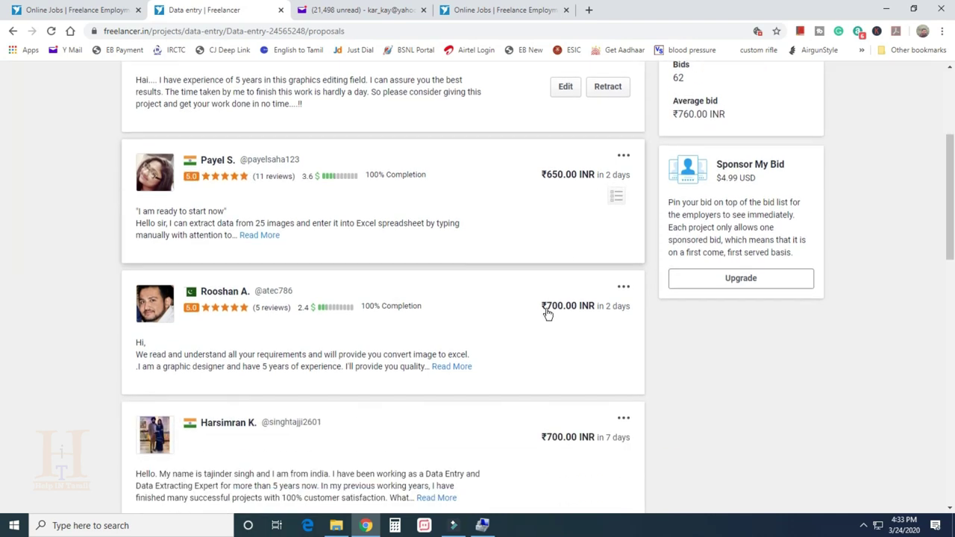
scroll(554, 334, "down", 3)
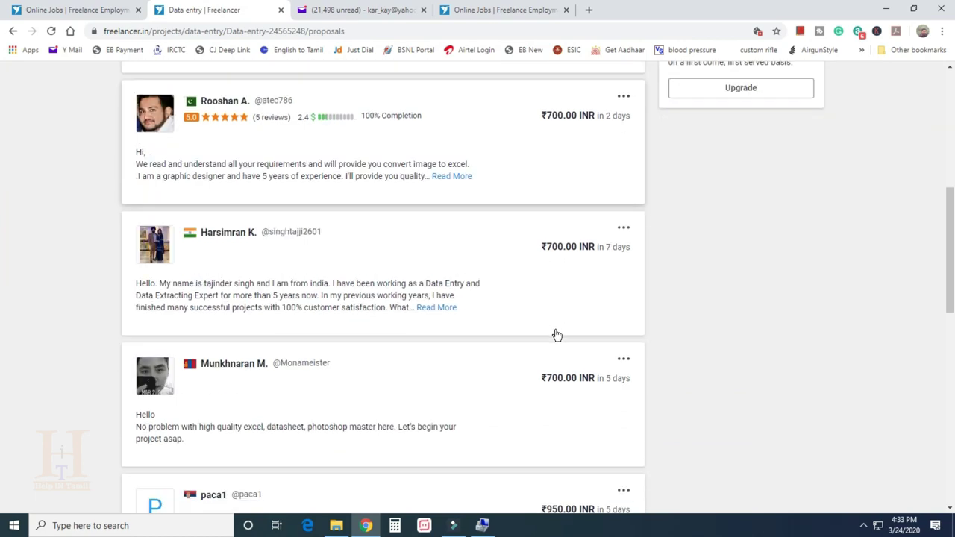
scroll(565, 347, "down", 6)
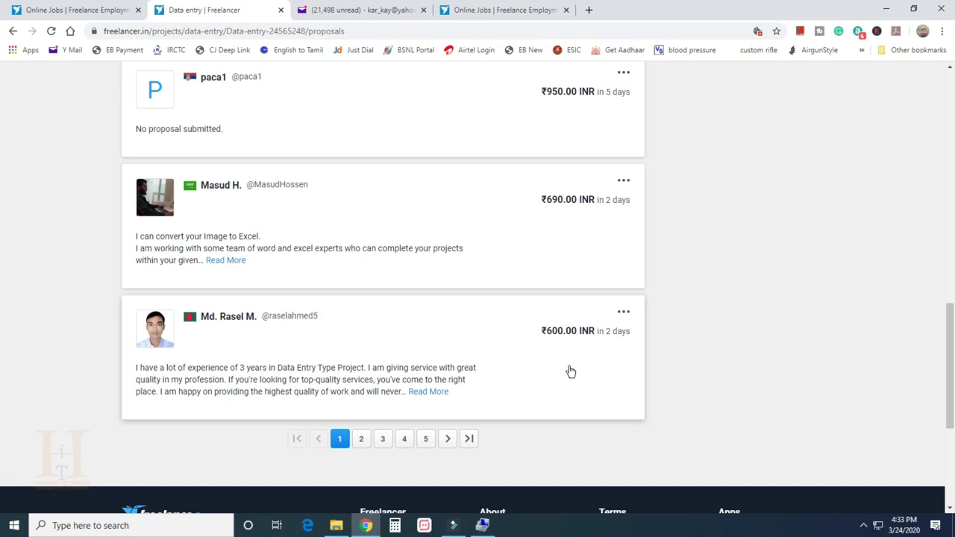
scroll(567, 363, "up", 10)
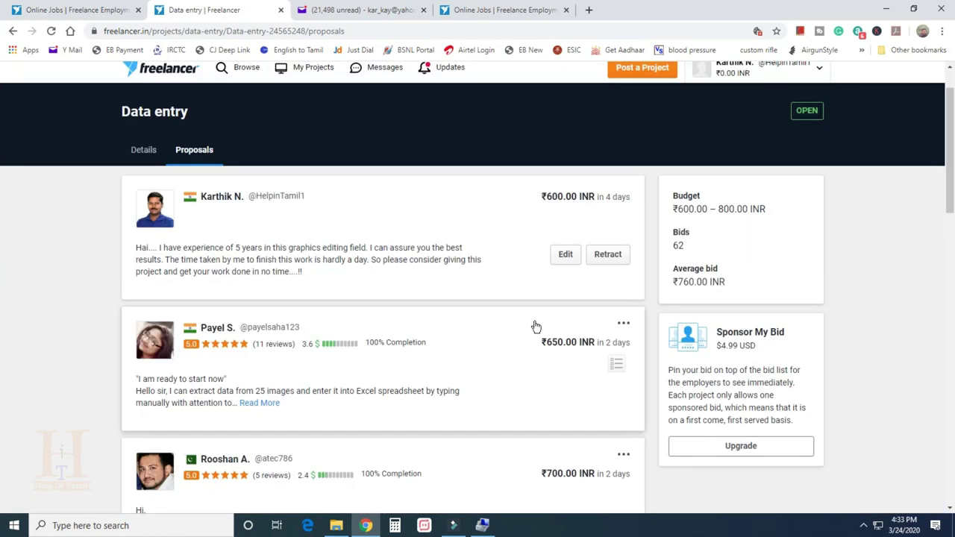
scroll(536, 326, "up", 1)
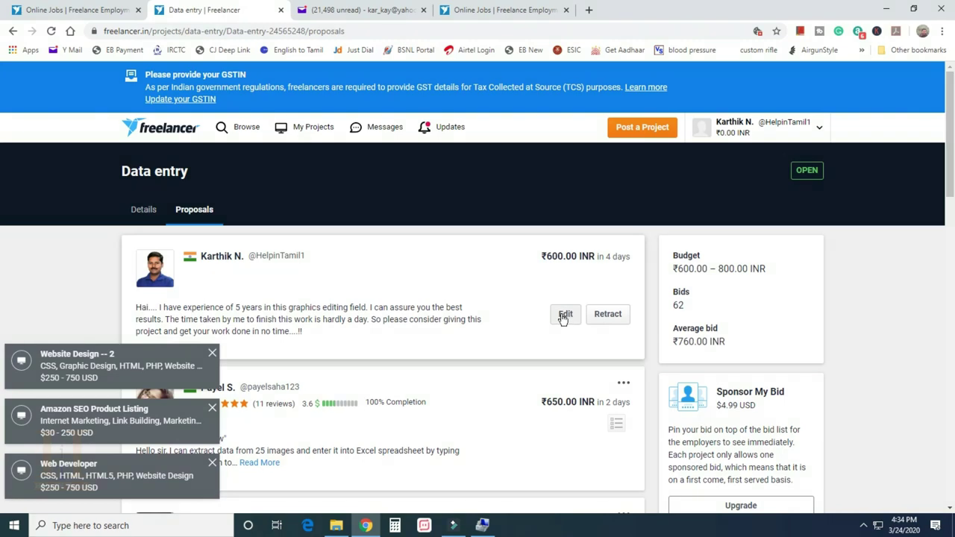
Open the placed bid for editing and dismiss three job notifications
left_click(564, 316)
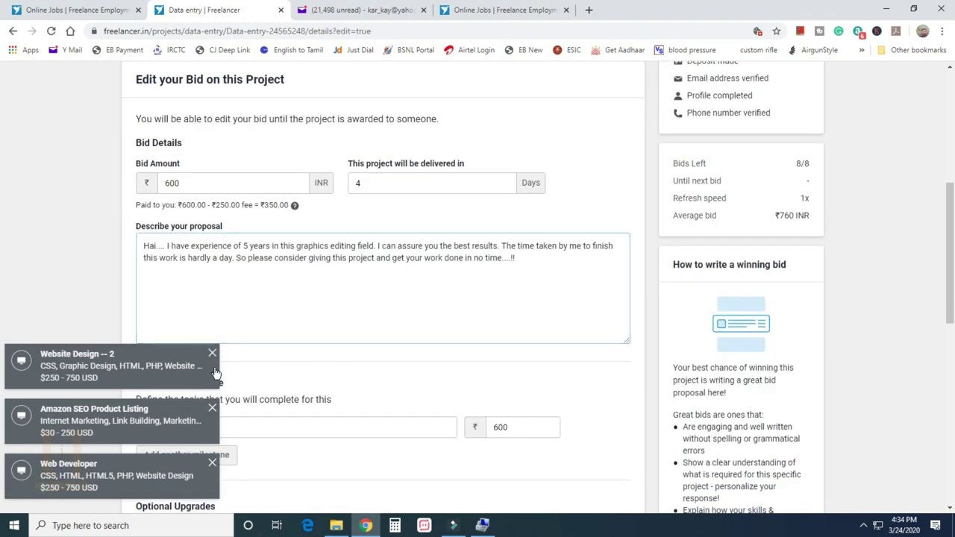
left_click(212, 355)
left_click(212, 409)
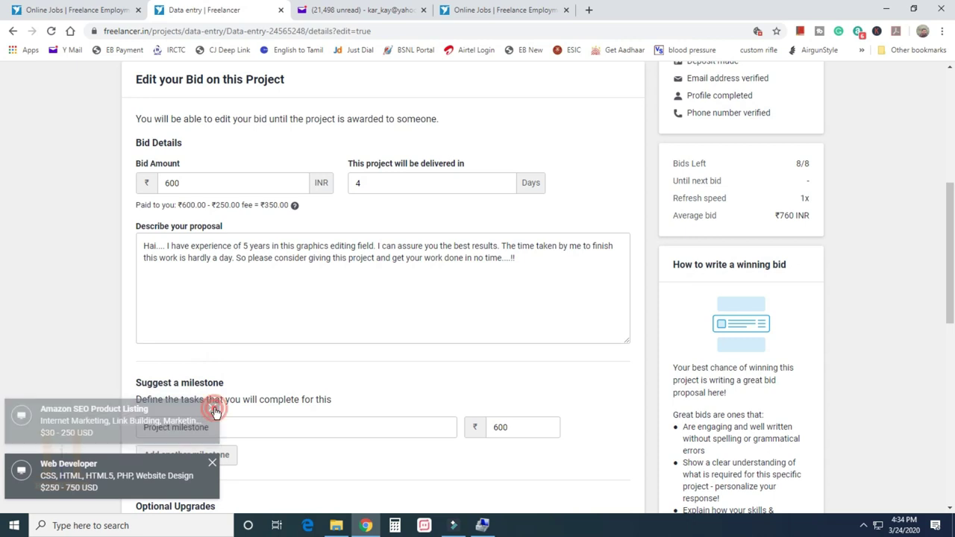
left_click(212, 464)
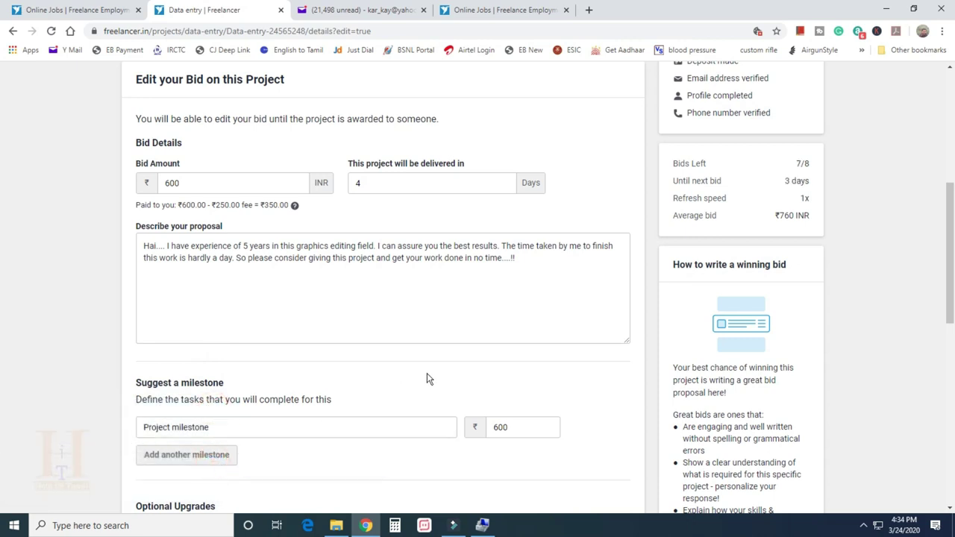
Change the bid's delivery time to 2 days and update the bid
scroll(426, 374, "up", 2)
double_click(367, 303)
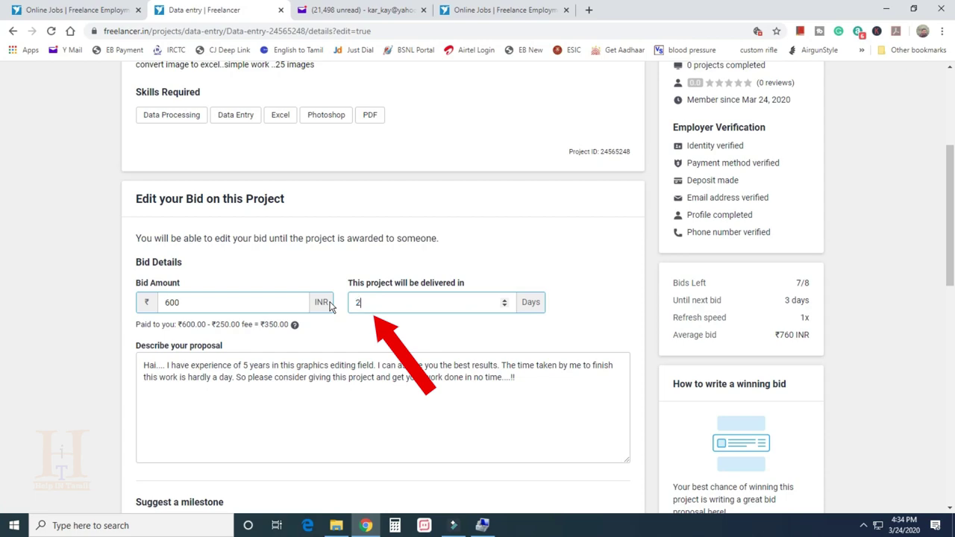
type("2")
left_click(492, 395)
scroll(485, 403, "down", 4)
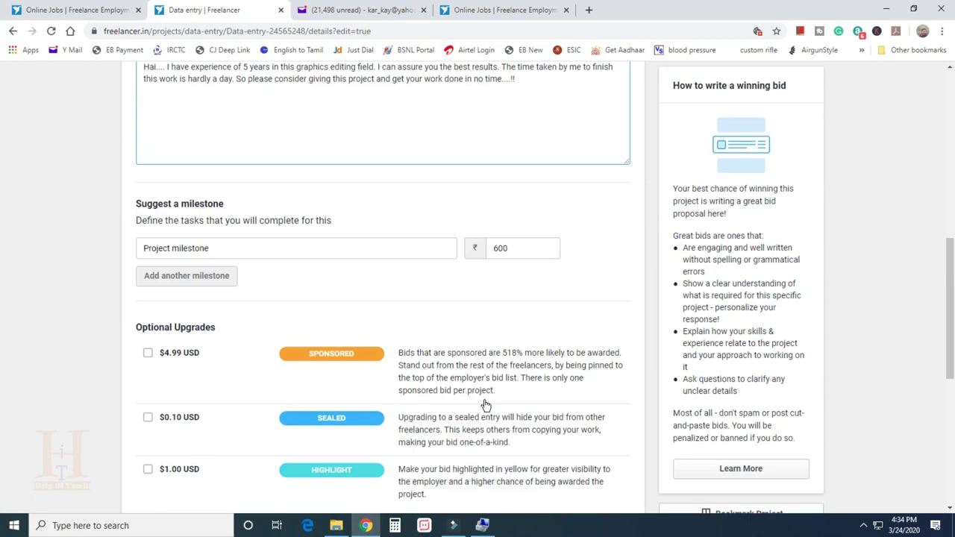
scroll(478, 408, "down", 3)
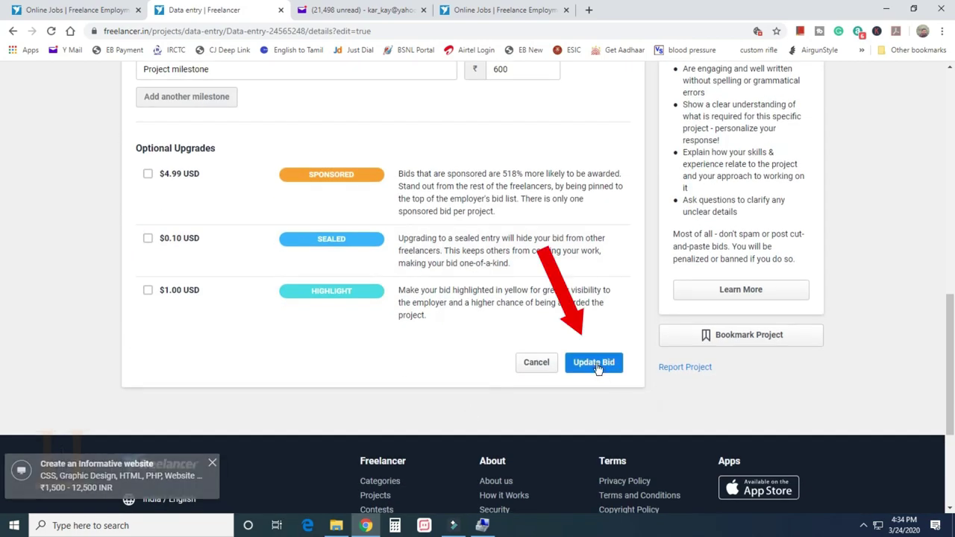
left_click(594, 363)
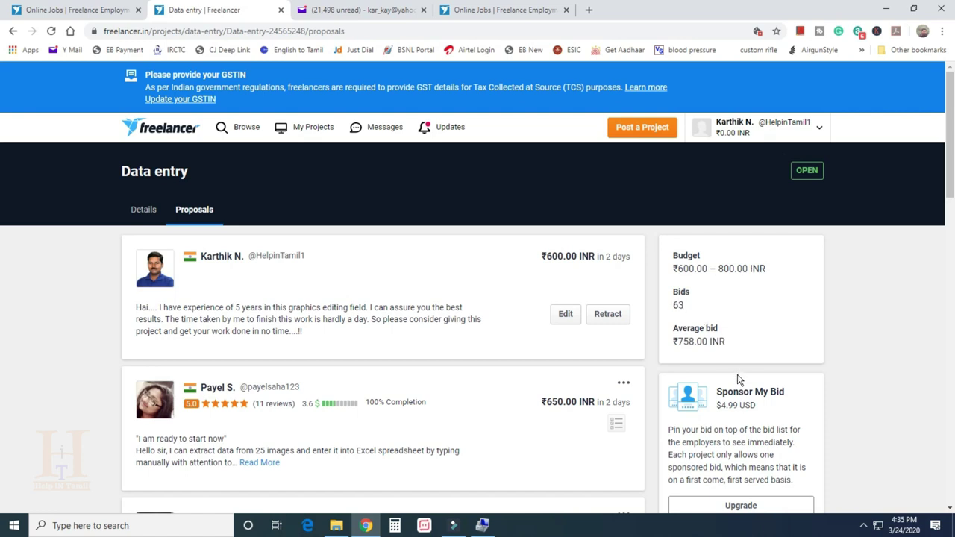
scroll(737, 379, "down", 2)
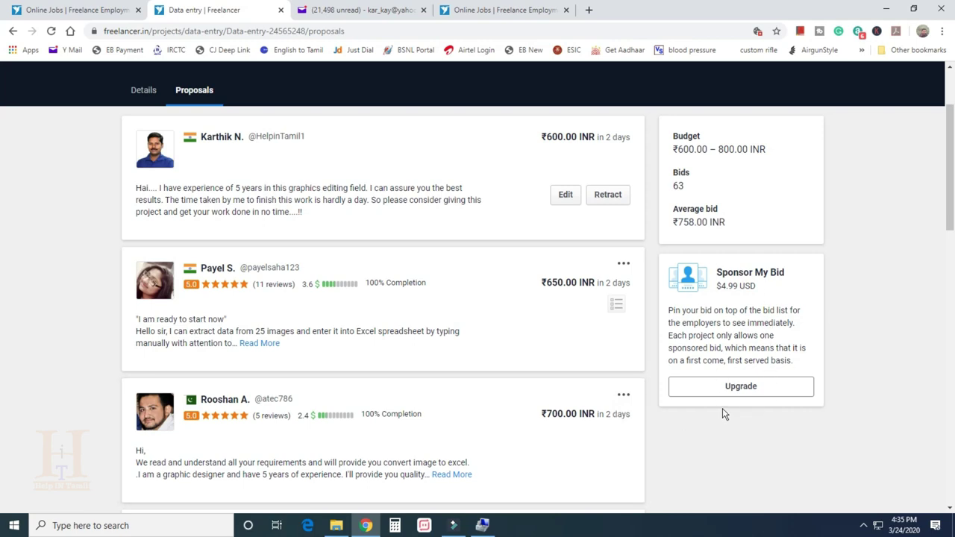
scroll(616, 416, "down", 14)
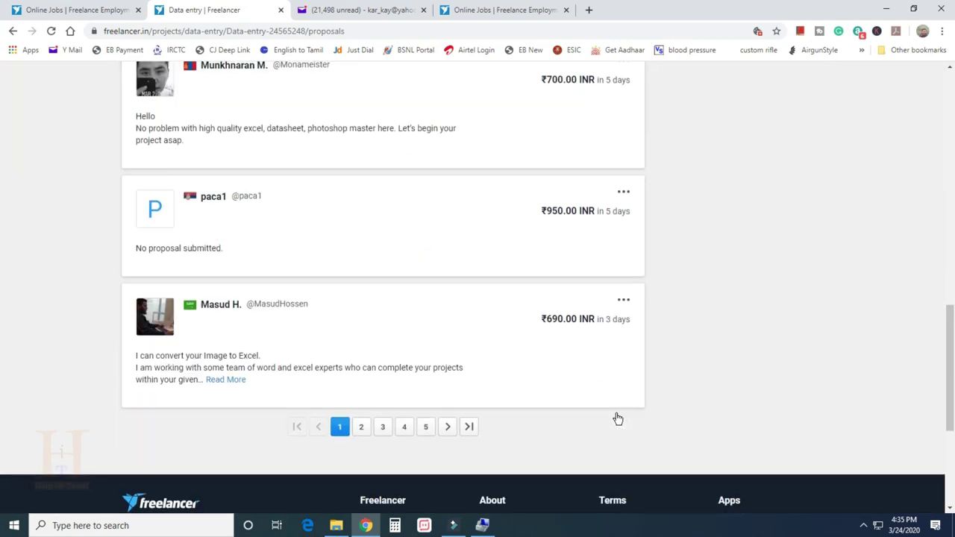
scroll(608, 408, "up", 20)
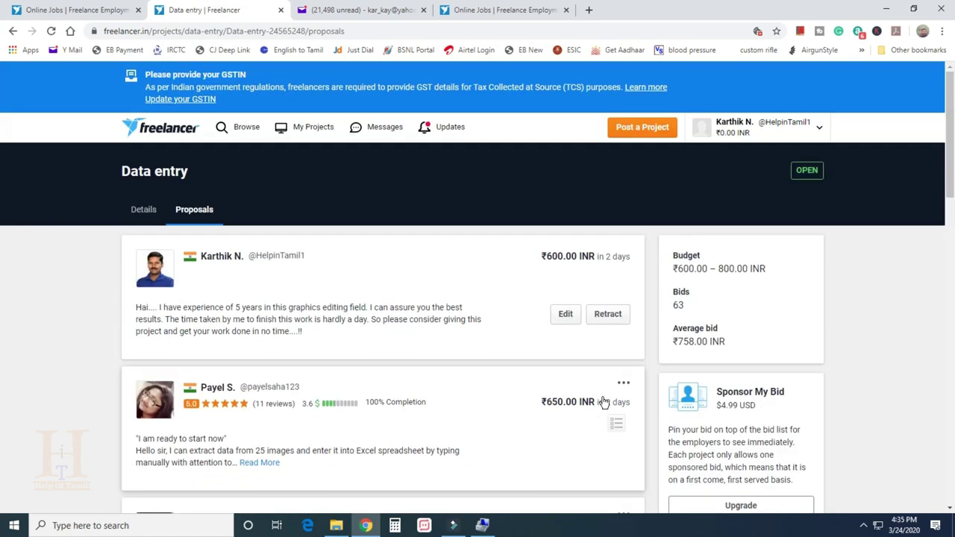